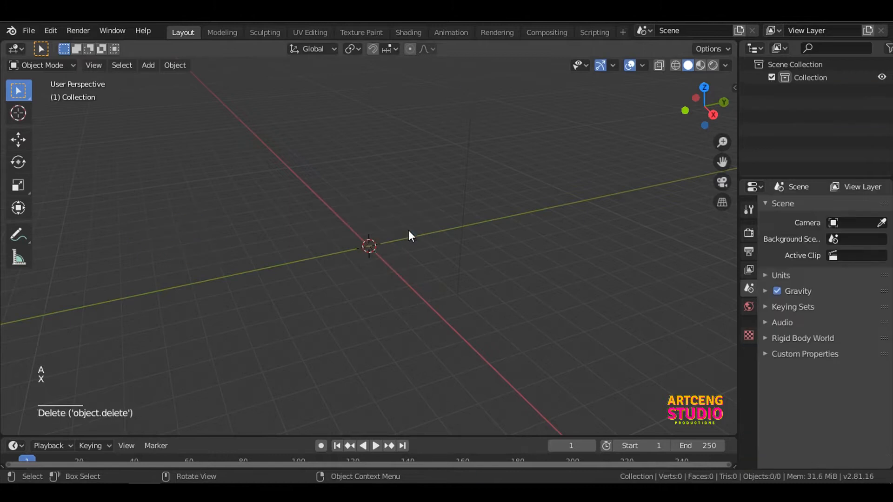
Step: Add a Bezier curve at the origin and show it from the top view
key(shift+a)
mouse_move(408, 220)
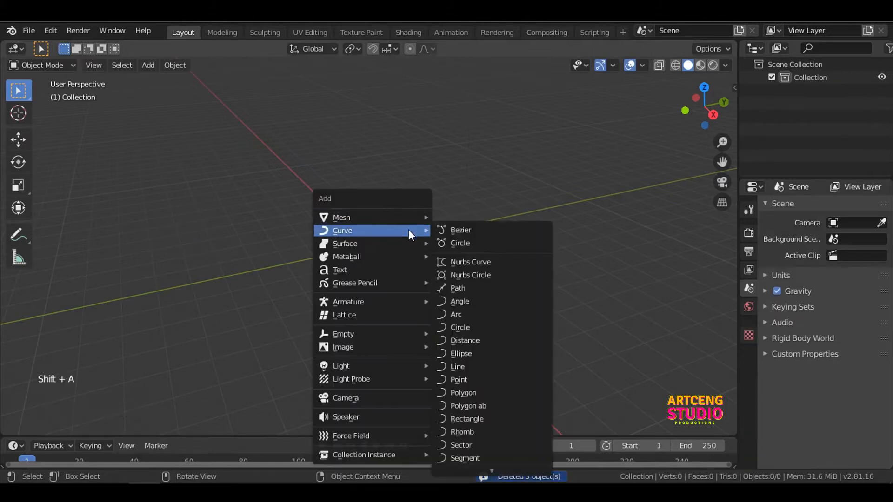
click(472, 232)
key(grave)
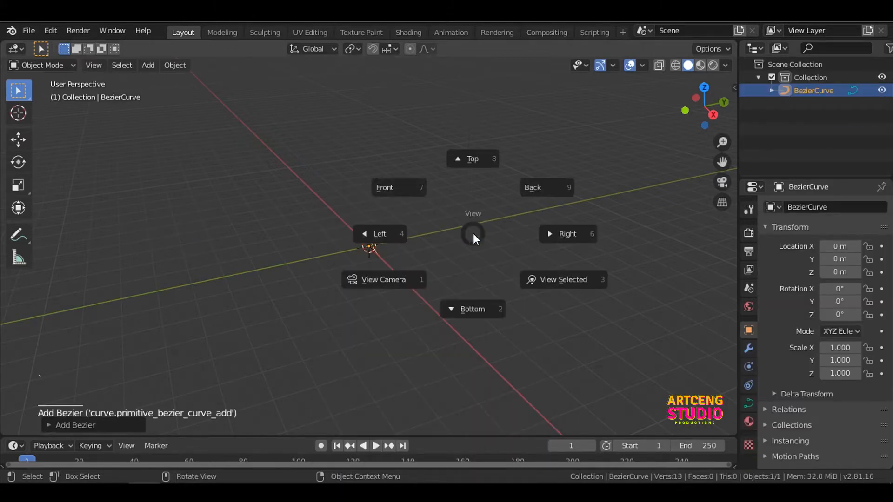
click(471, 160)
scroll(384, 259, up, 3)
scroll(384, 259, up, 6)
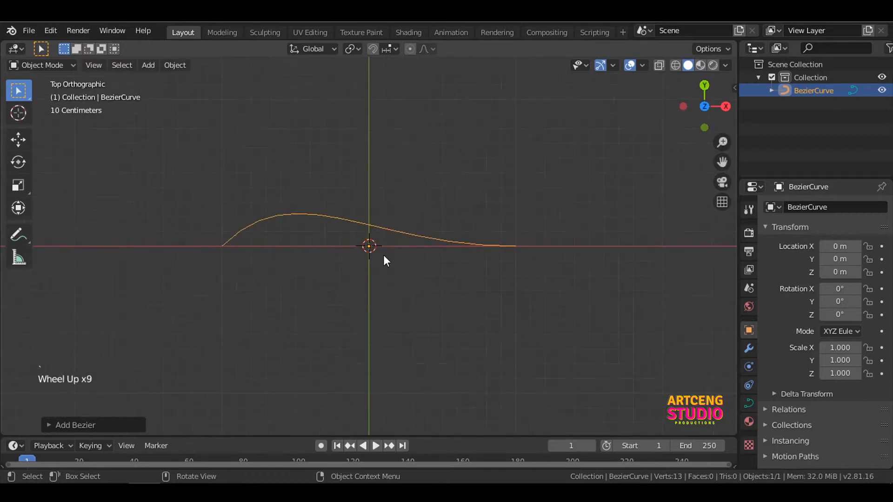
Step: Stand the curve upright in the front view by rotating it 90° in the view plane and 90° about the global Z axis
key(grave)
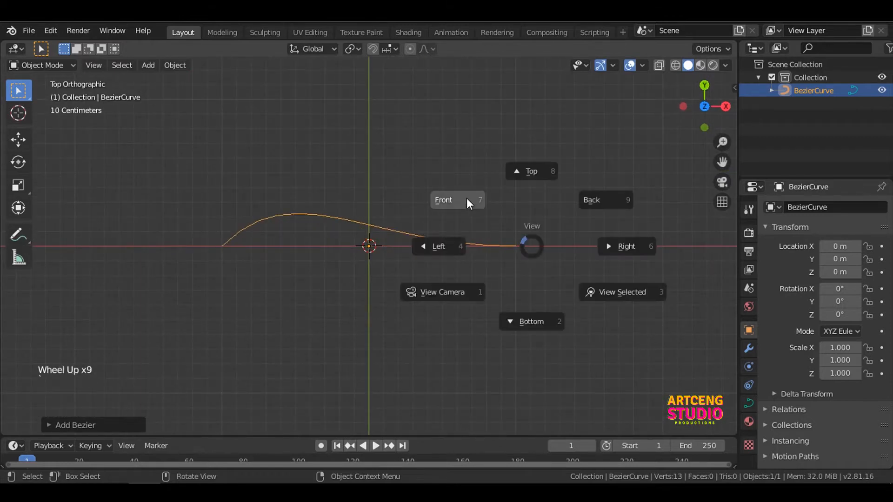
click(466, 199)
text(r)
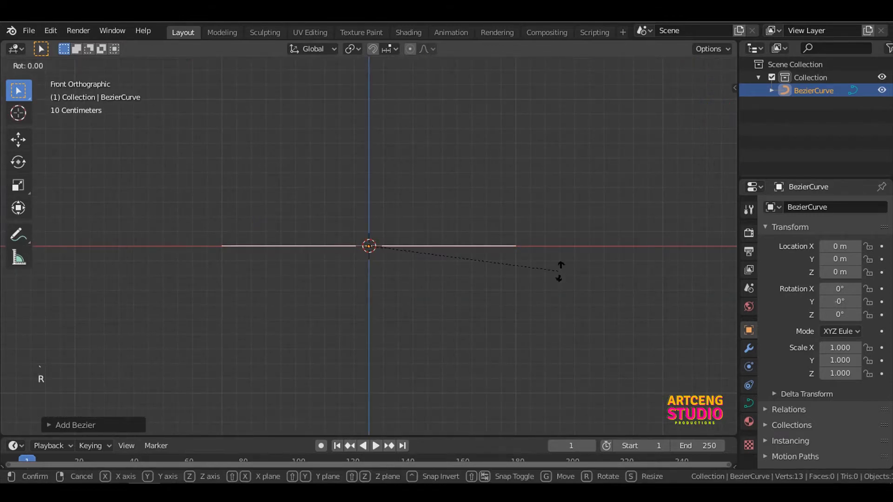
text(90)
key(Return)
text(r)
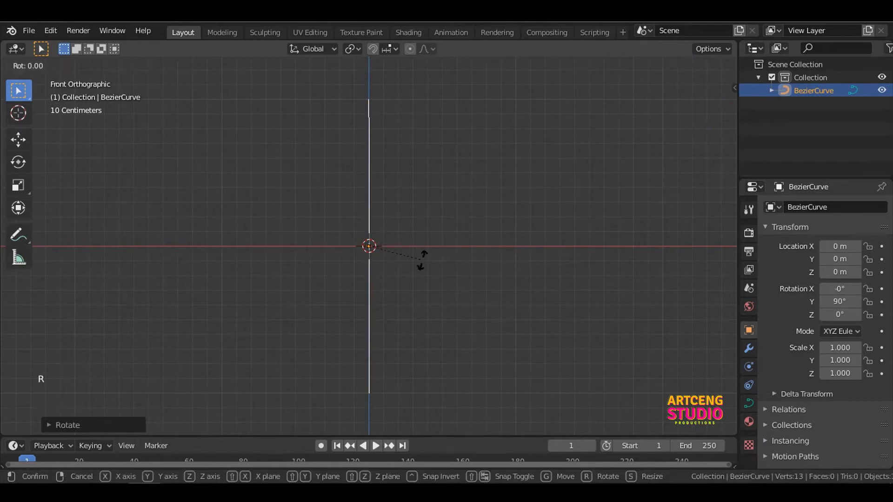
text(z)
text(90)
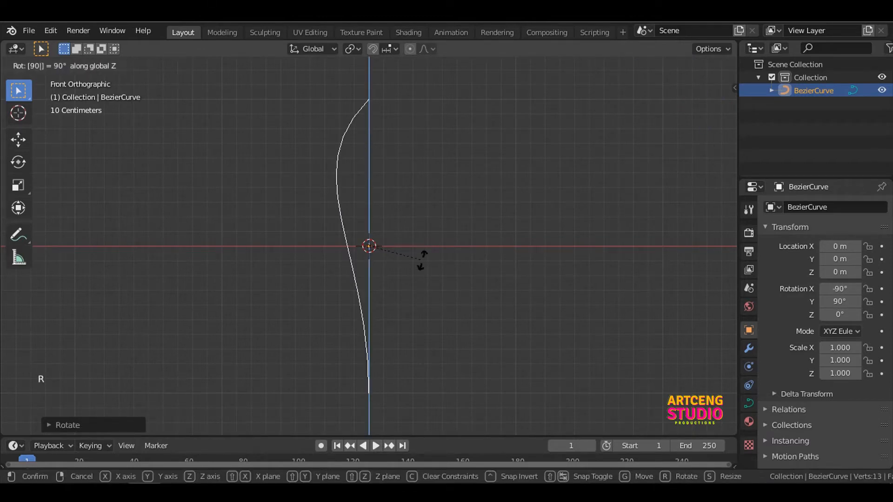
key(Return)
Step: Edit the curve by moving its upper control point about 0.6 m in negative X and rotating its handles to near vertical
key(Tab)
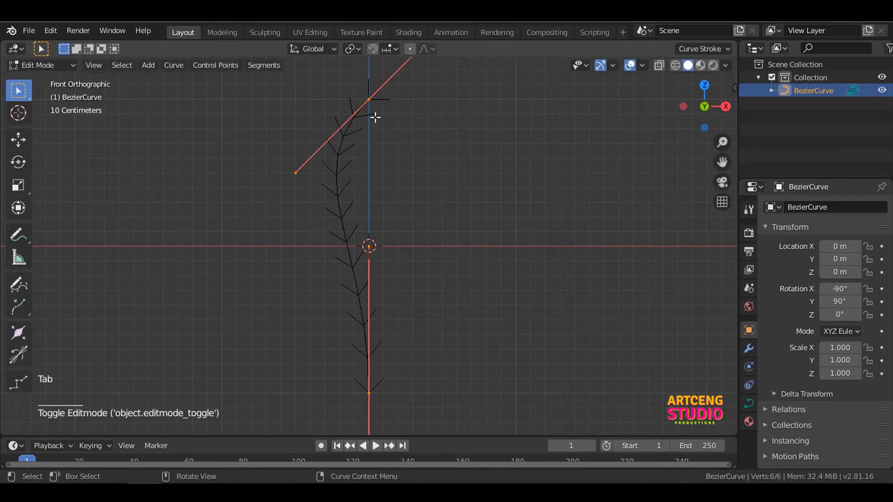
click(371, 100)
key(g)
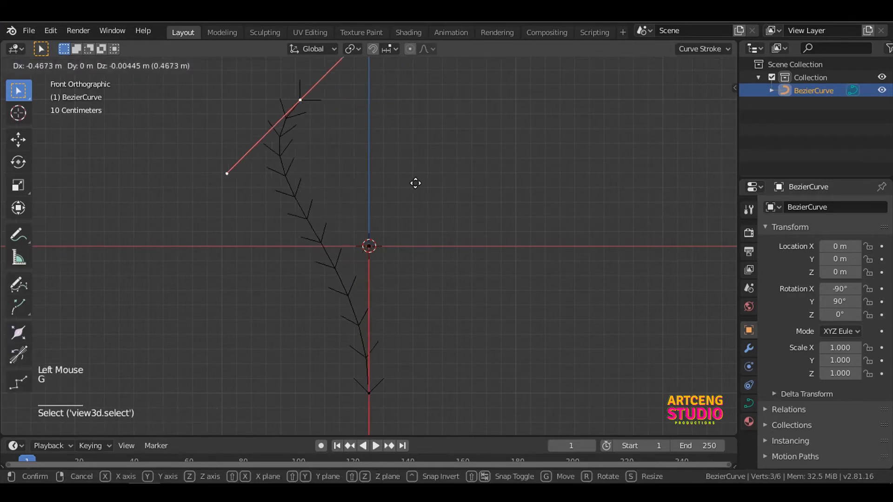
click(396, 183)
key(r)
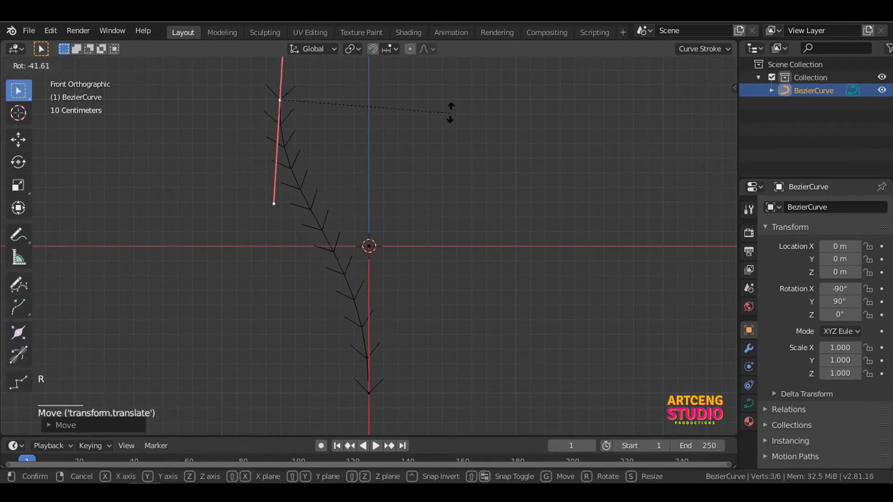
click(437, 96)
Step: Subdivide the whole curve and move the new middle control point about 0.17 m in positive X
key(a)
right_click(340, 236)
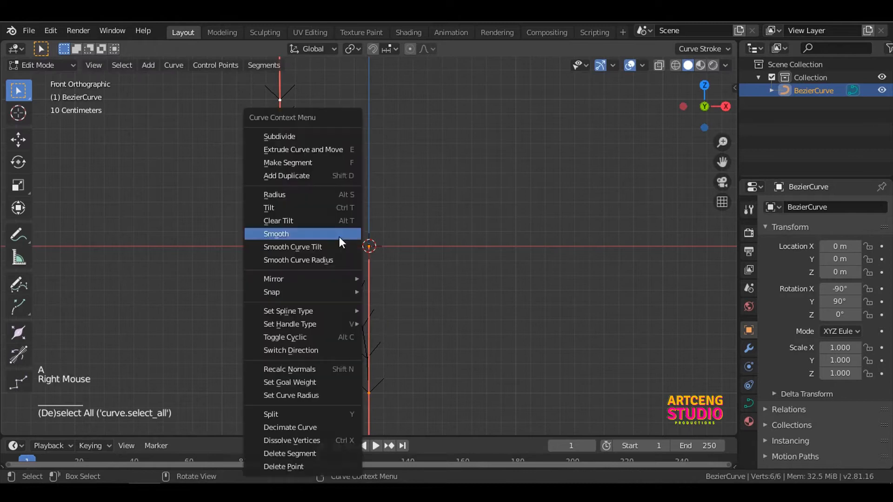
click(317, 133)
click(327, 227)
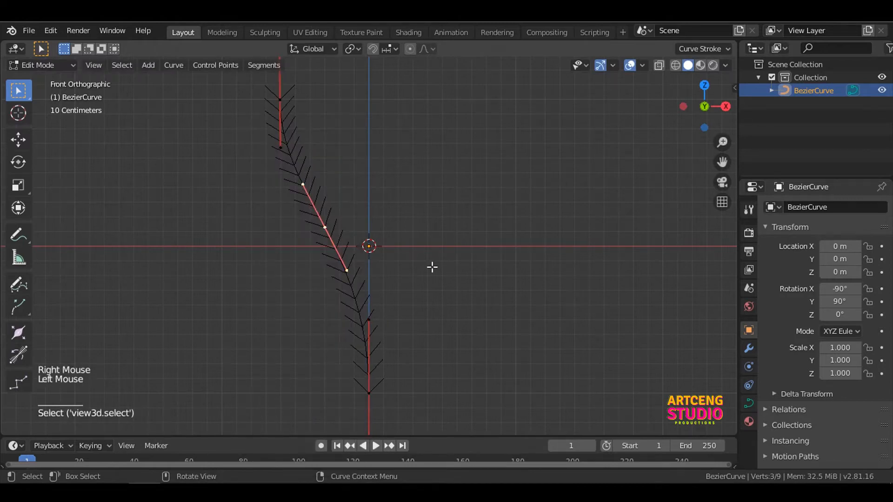
key(g)
click(457, 266)
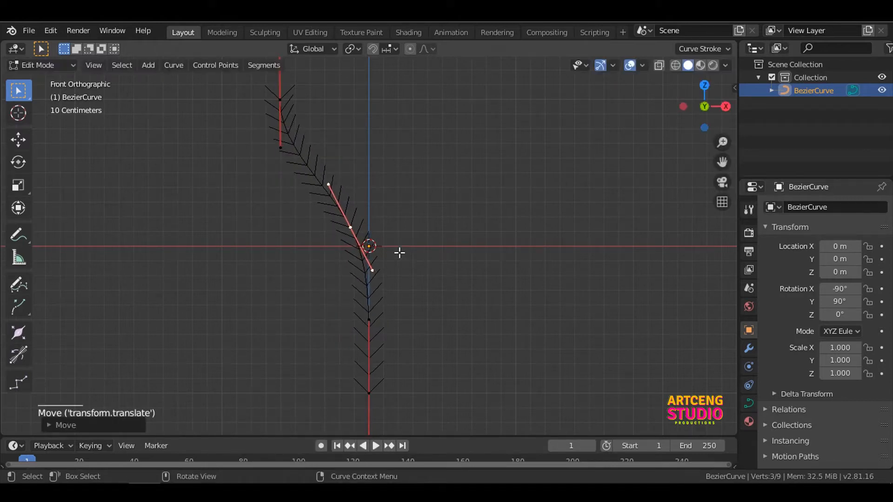
Step: Duplicate the middle and upper control points, shift the copy in positive X, and rotate it 180° about Z as an opposite branch
shift+click(279, 99)
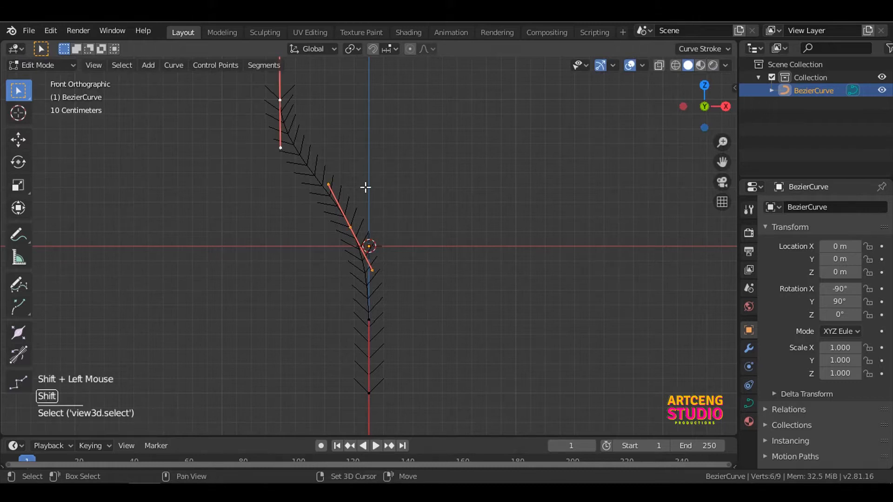
key(shift+d)
key(g)
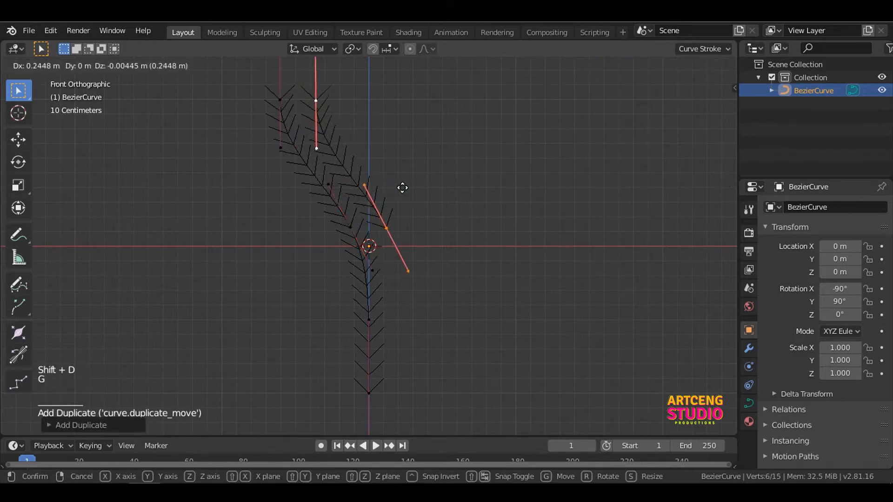
key(x)
click(479, 187)
text(rz)
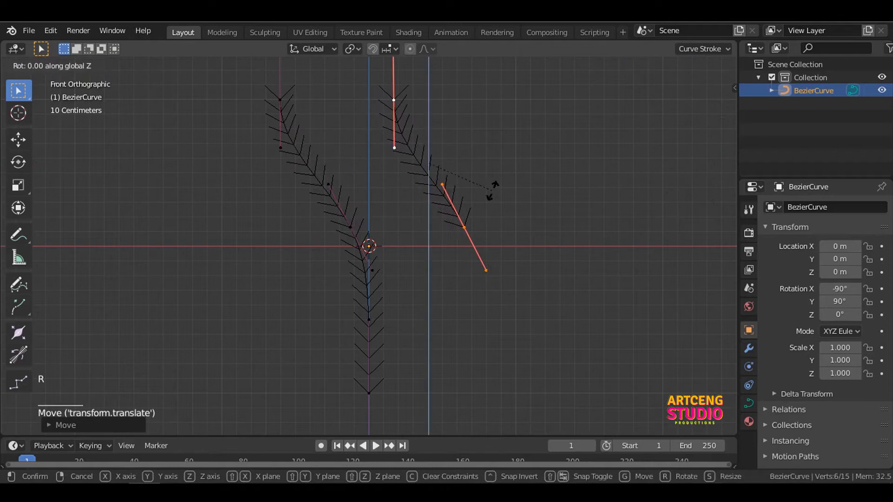
text(180)
key(Return)
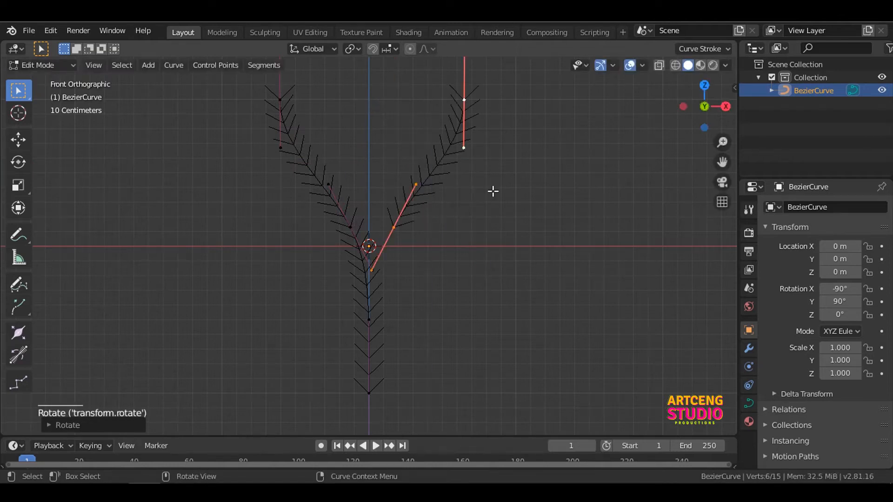
Step: Move both control points of the opposite branch slightly along X toward the stem and return to Object Mode
click(399, 228)
scroll(420, 214, up, 2)
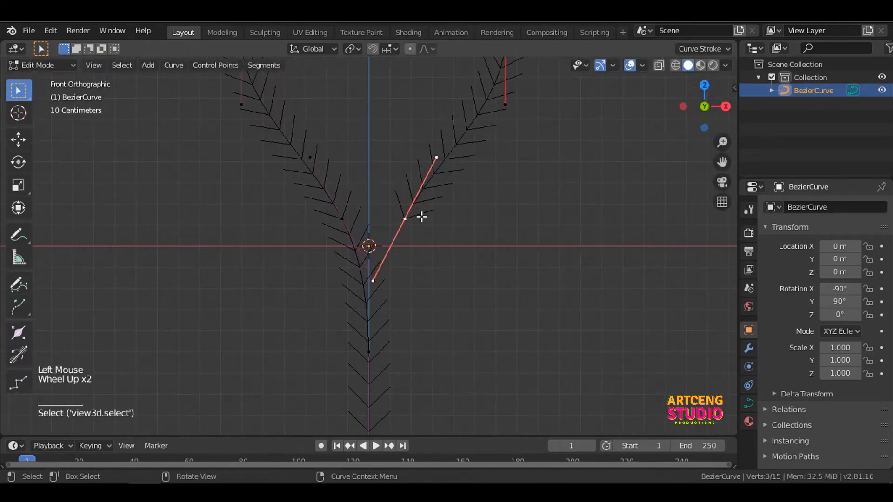
shift+middle_drag(420, 213, 396, 290)
shift+click(489, 114)
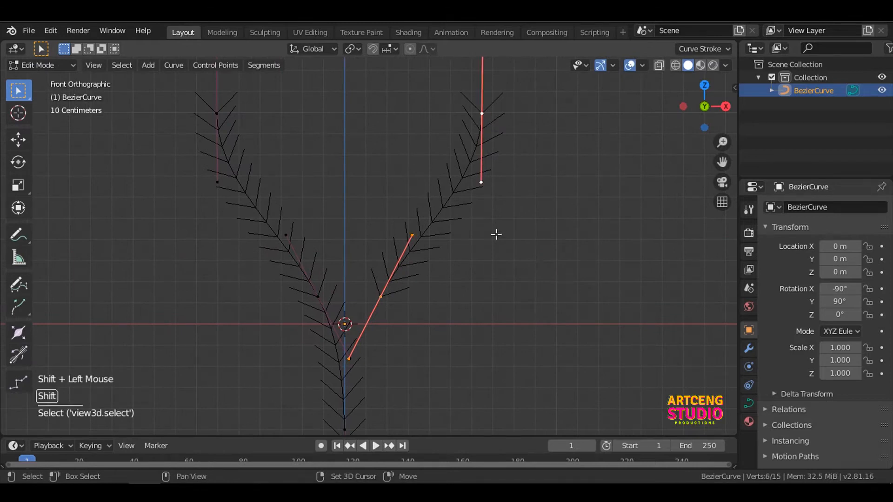
key(g)
key(x)
click(484, 234)
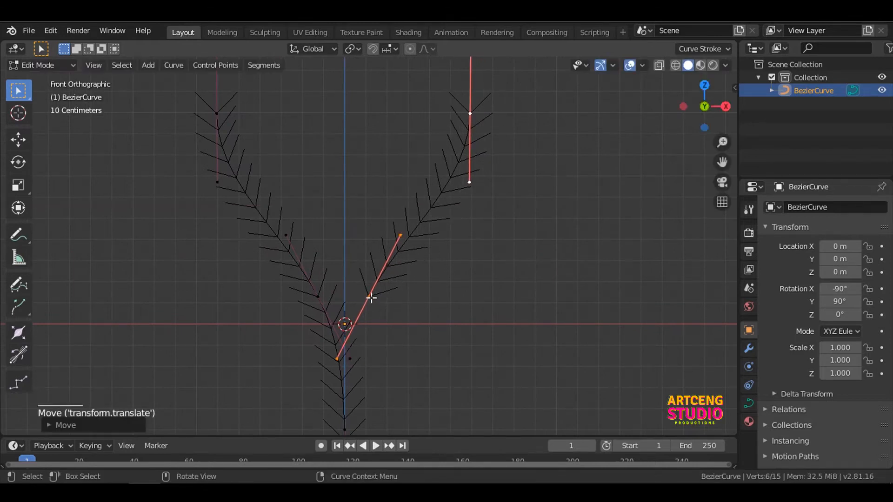
click(406, 306)
scroll(406, 305, down, 3)
key(Tab)
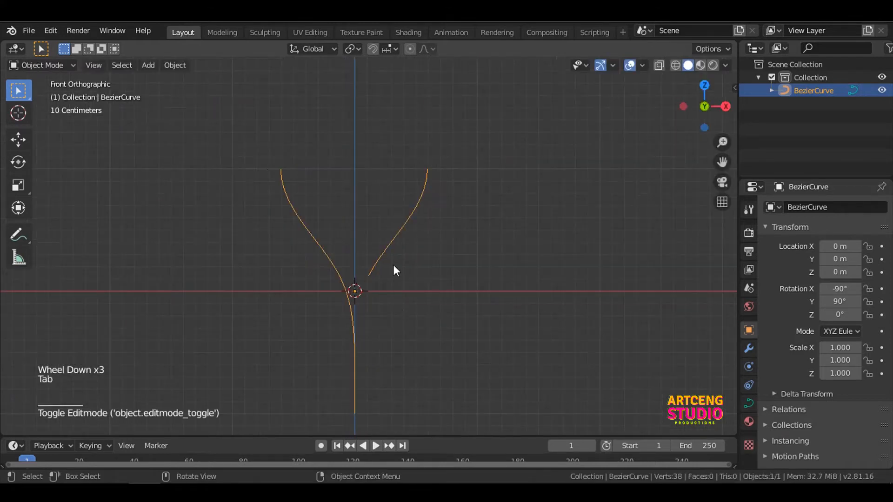
Step: Give the curve a round tube thickness with a bevel depth of 0.07 m
click(751, 404)
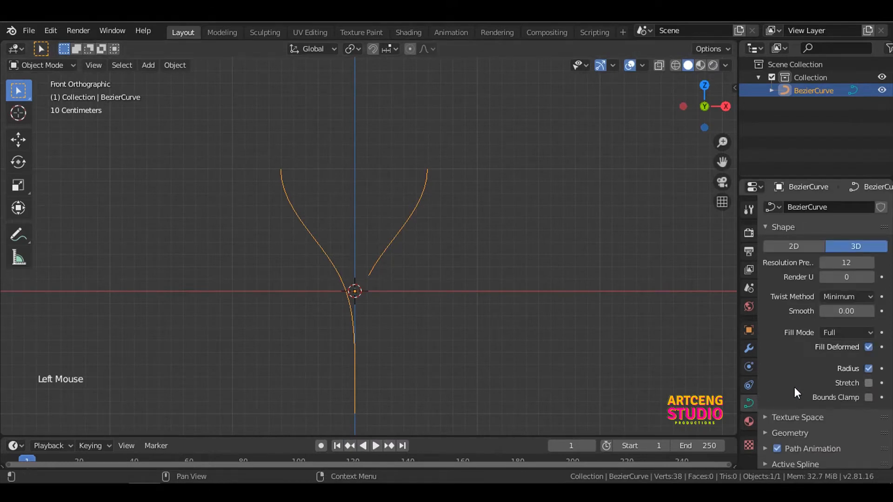
scroll(786, 386, down, 3)
click(772, 354)
scroll(796, 362, down, 4)
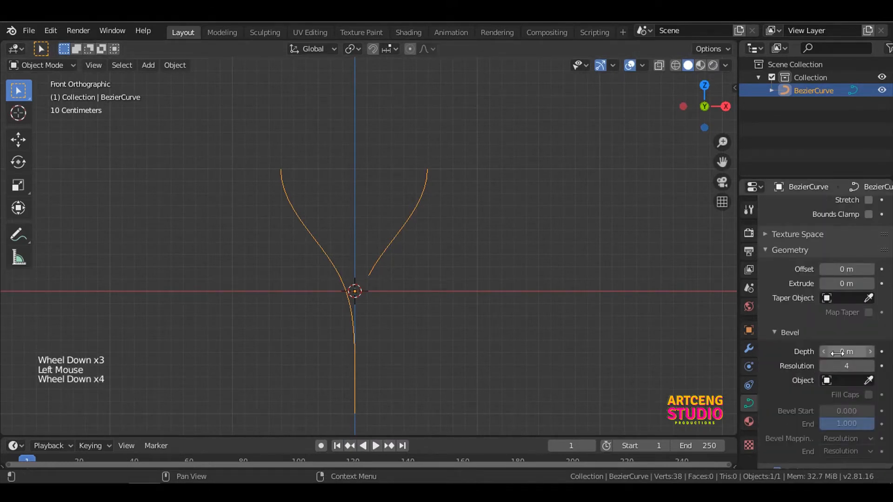
drag(842, 352, 864, 352)
Step: Move both control points of the detached branch in negative X until its lower end reaches the stem
scroll(364, 263, up, 1)
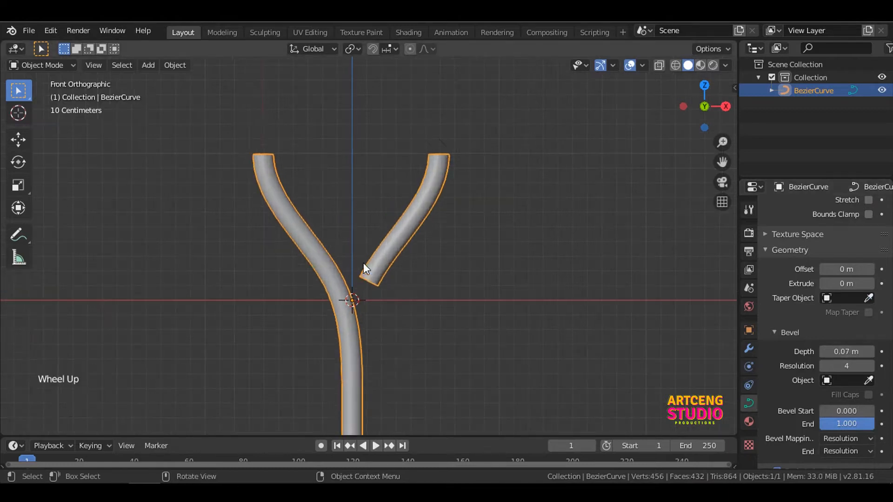
key(Tab)
click(374, 280)
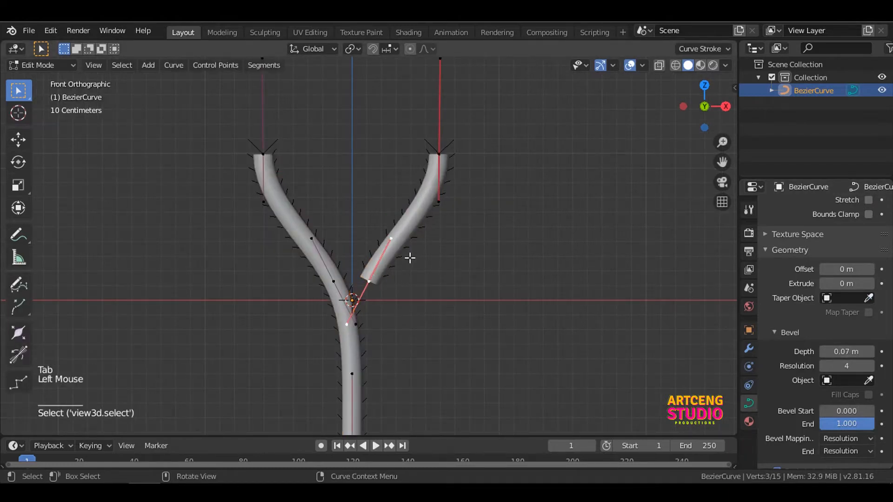
shift+click(439, 152)
key(g)
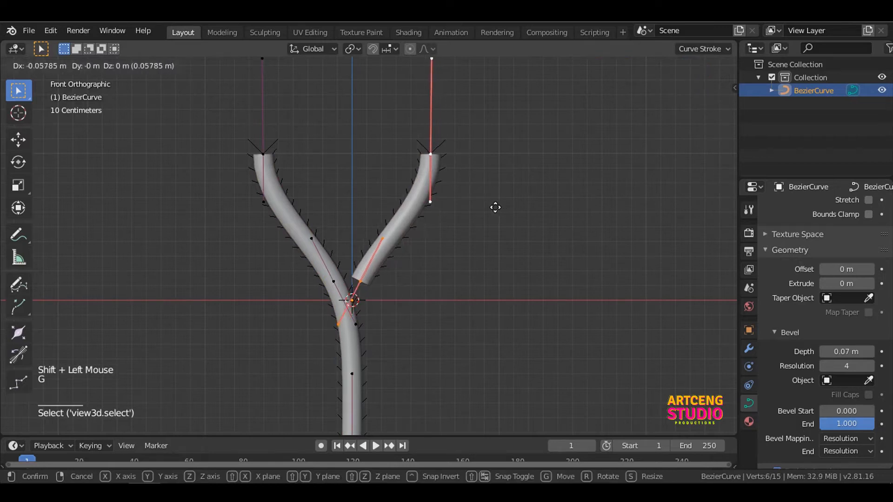
key(x)
click(484, 204)
scroll(337, 210, up, 2)
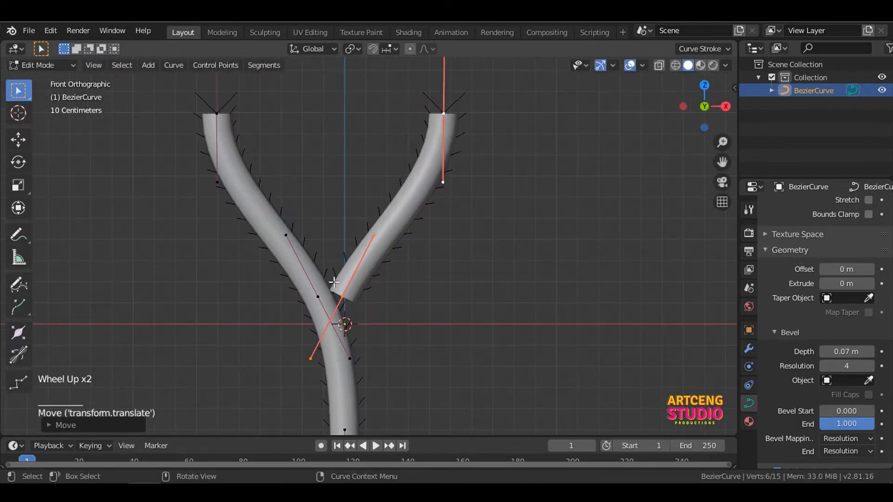
Step: Move the middle and upper control points of the connected branch about 0.056 m in positive X
click(300, 290)
shift+click(213, 115)
key(g)
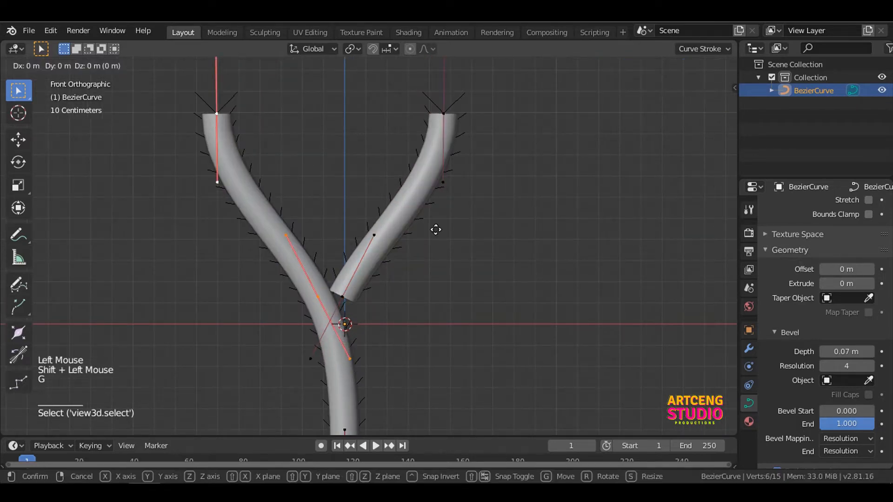
key(x)
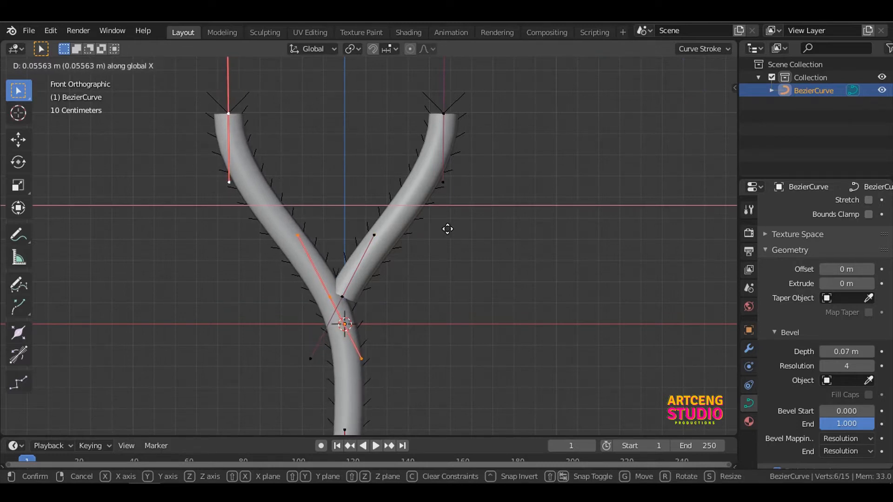
click(448, 229)
Step: Extrude the detached branch's lower end point about 0.34 m down into the stem and scale down the new point's handles
click(345, 297)
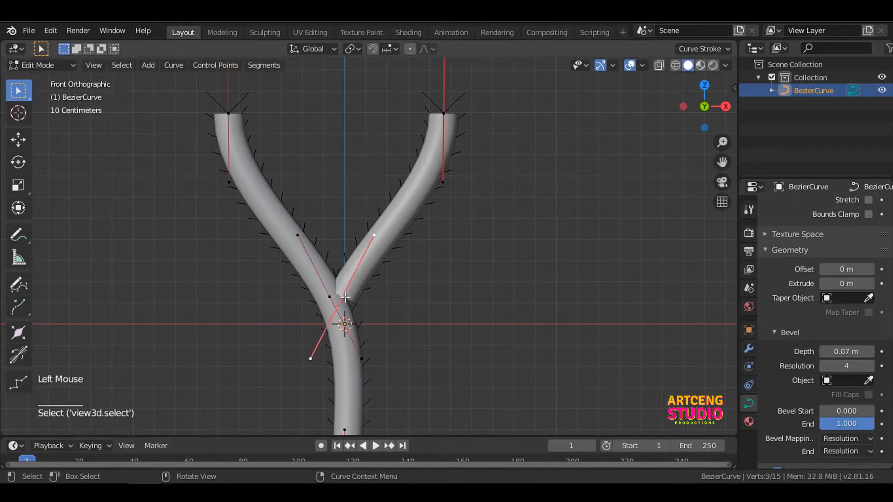
key(e)
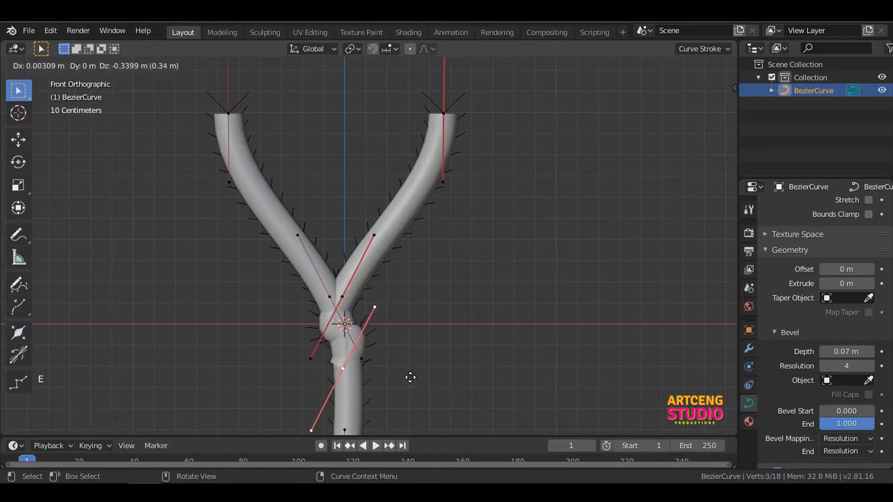
click(412, 378)
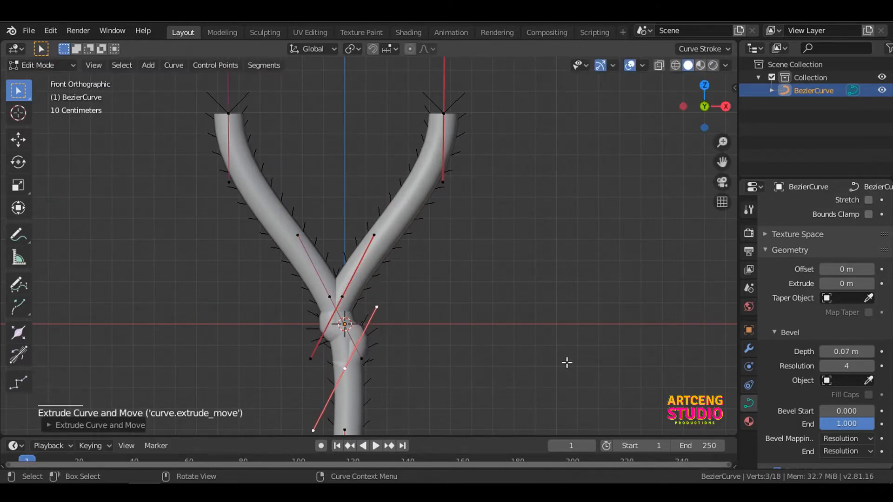
key(s)
click(453, 387)
Step: Raise the extruded point about 0.04 m, rotate its handles to vertical, and center it within the stem
key(g)
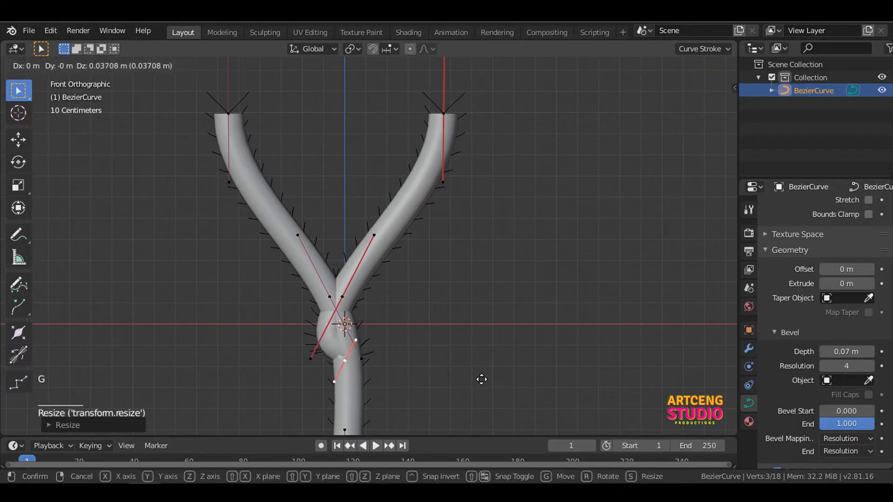
click(482, 379)
key(r)
click(474, 325)
key(g)
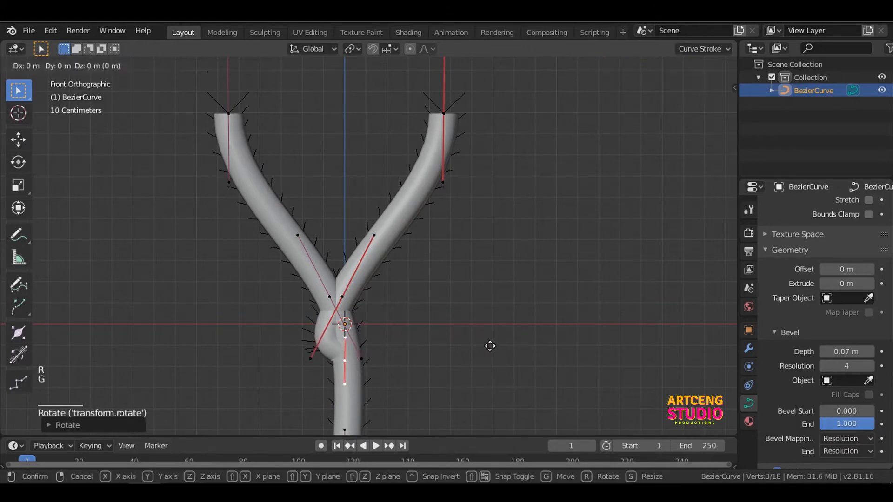
click(493, 345)
Step: Move the right branch's middle control point about 0.14 m in positive X and shift the left branch's tip slightly inward
click(346, 298)
key(g)
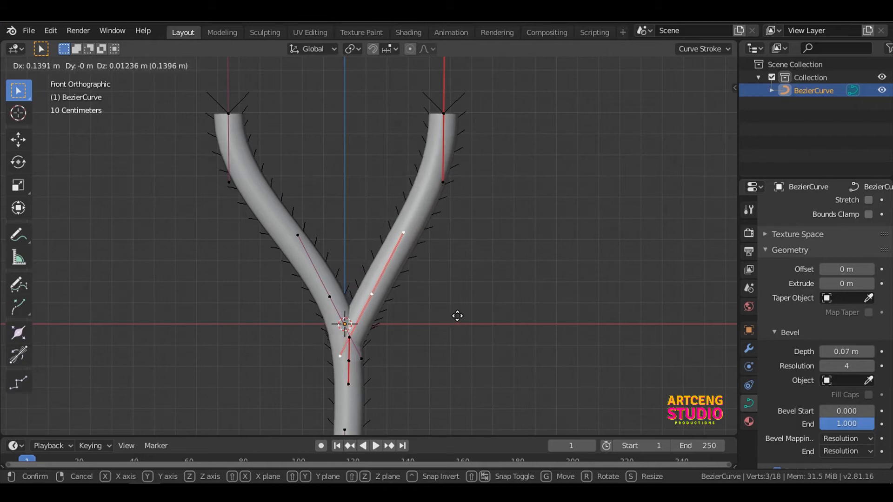
click(457, 316)
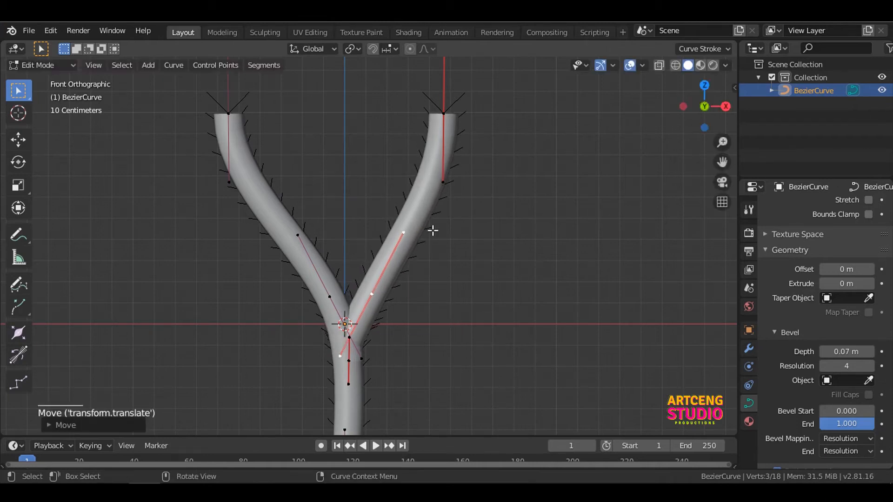
click(234, 117)
key(g)
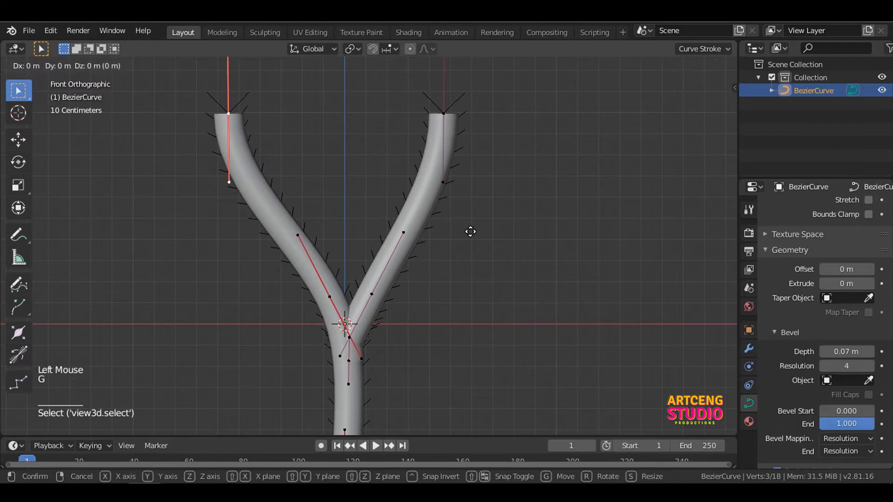
click(486, 231)
scroll(406, 214, down, 3)
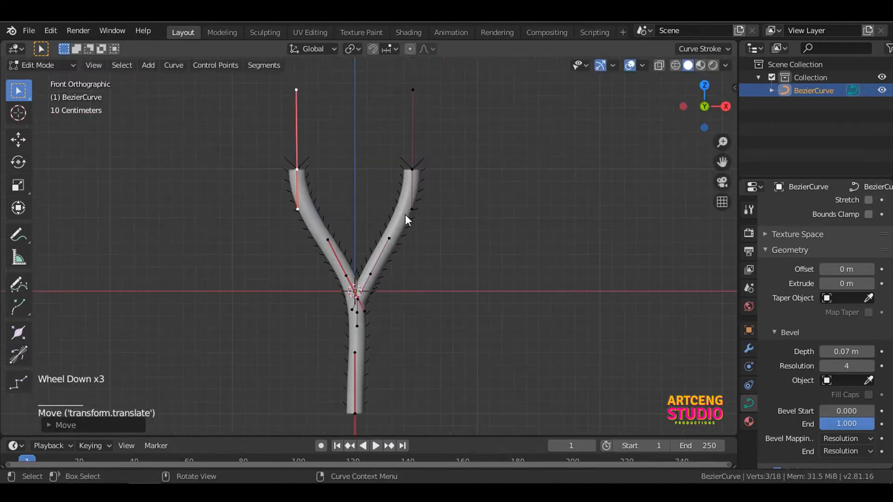
Step: Leave point editing and convert the forked Bezier curve to a mesh
key(Tab)
middle_drag(407, 216, 453, 234)
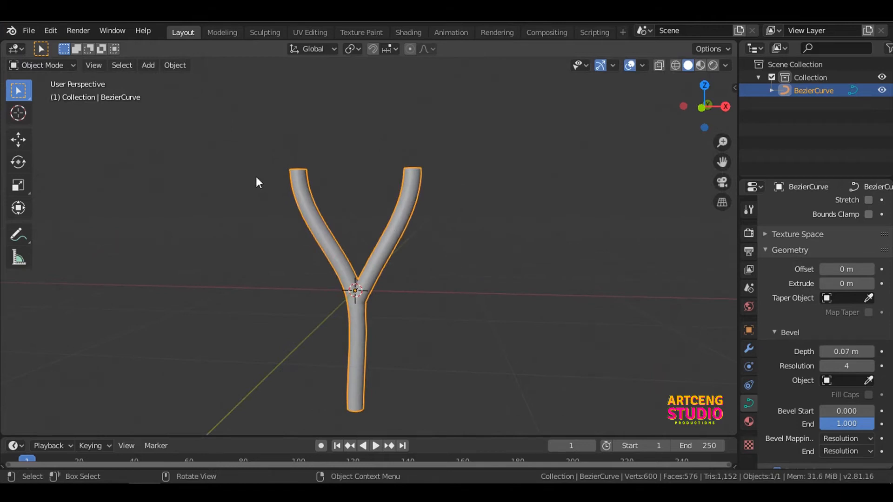
click(175, 65)
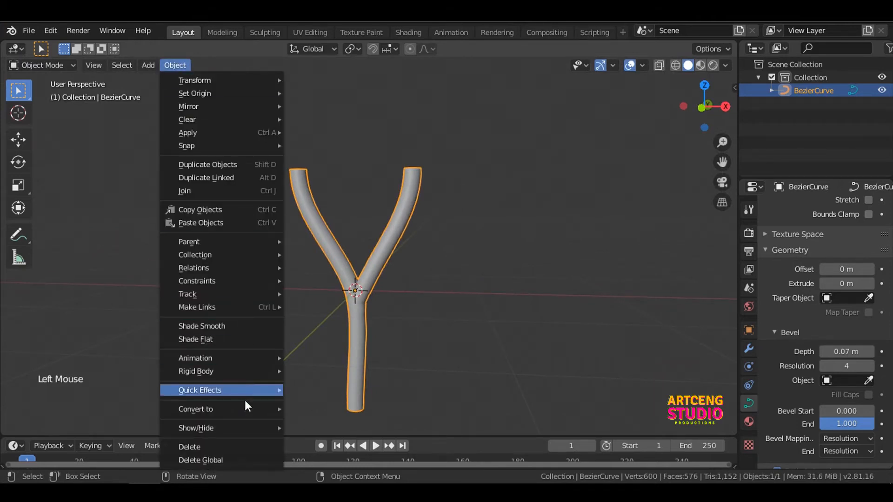
mouse_move(246, 409)
click(309, 423)
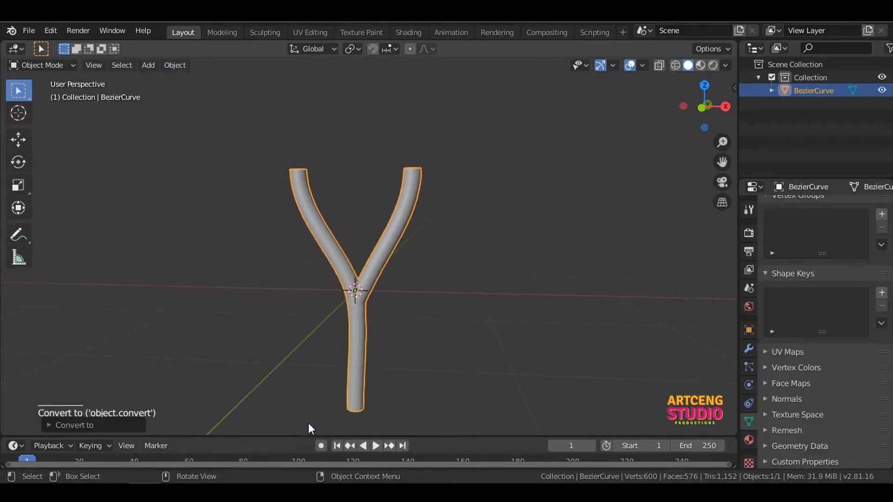
Step: Select the open edge loops at both branch tips of the mesh and view them from the front
middle_drag(308, 423, 461, 270)
key(Tab)
scroll(431, 356, up, 3)
click(462, 267)
alt+shift+click(463, 266)
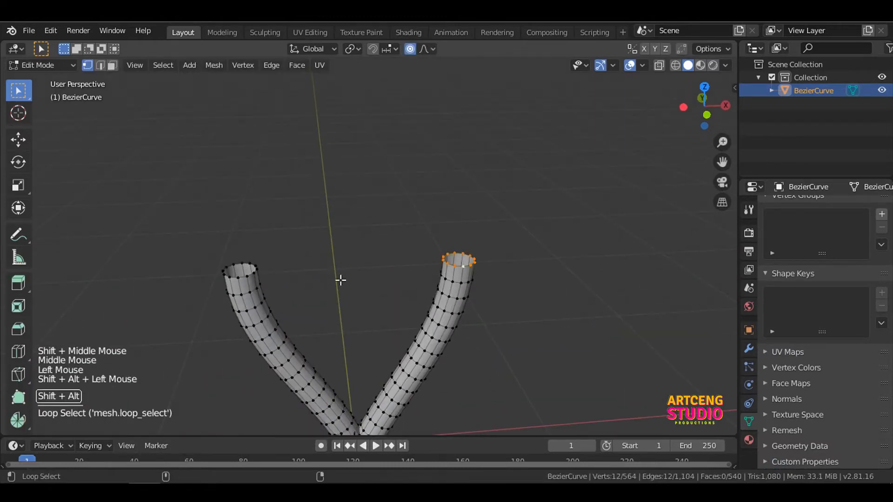
key(grave)
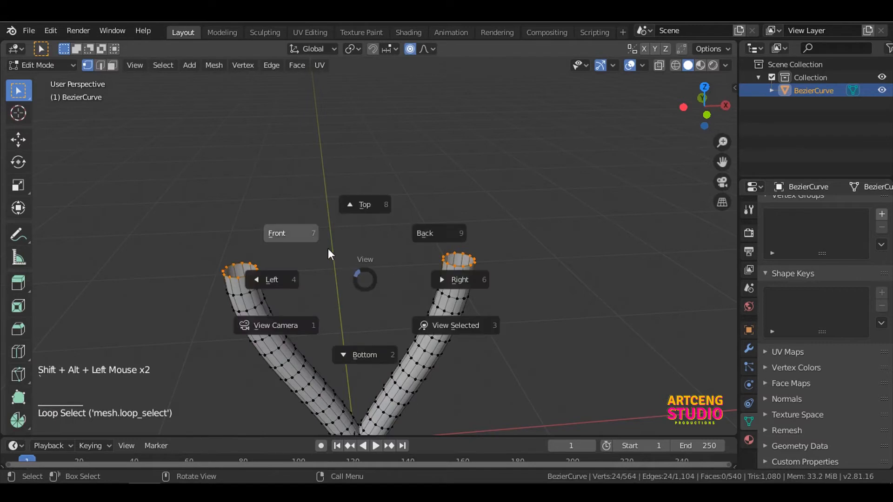
click(391, 239)
scroll(391, 239, up, 3)
shift+middle_drag(391, 239, 395, 273)
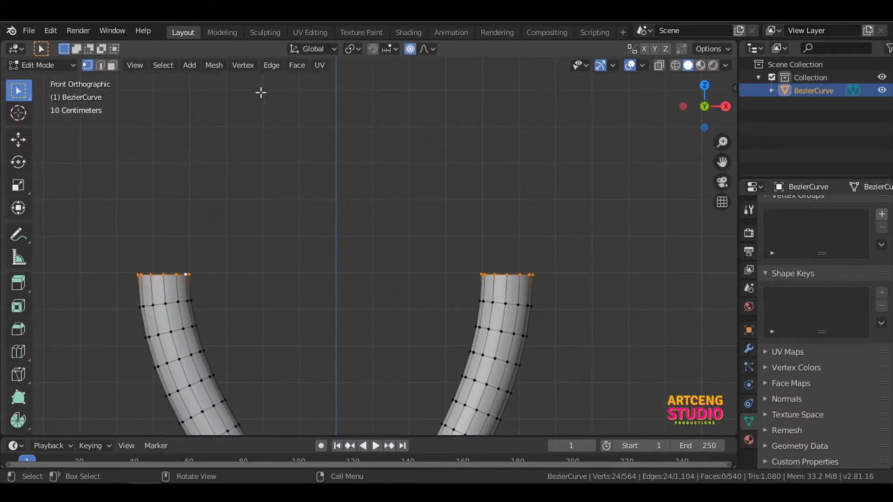
Step: Set the pivot to individual origins, extrude both tip loops about 0.036 m upward, and scale the new loops slightly inward
click(355, 49)
click(360, 91)
key(e)
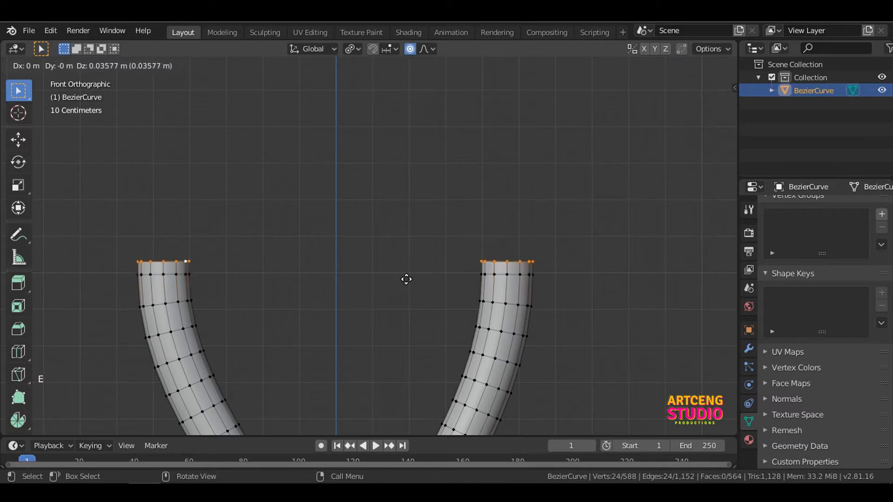
click(407, 279)
key(s)
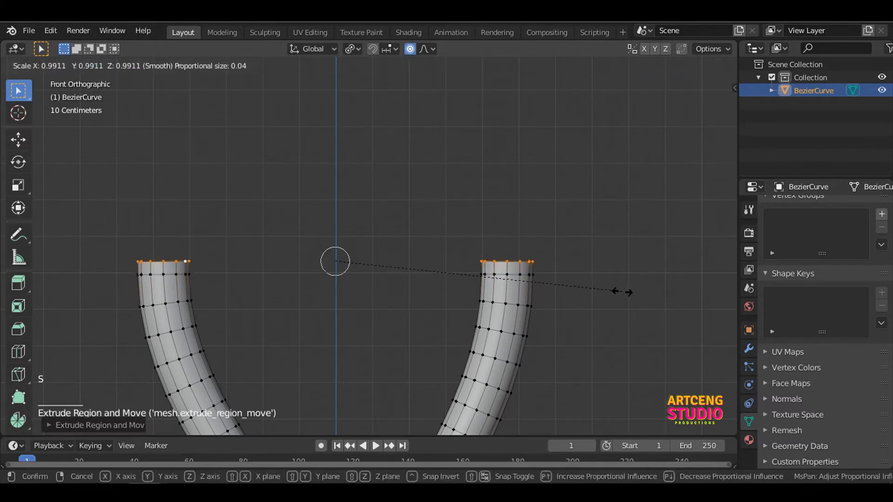
click(585, 288)
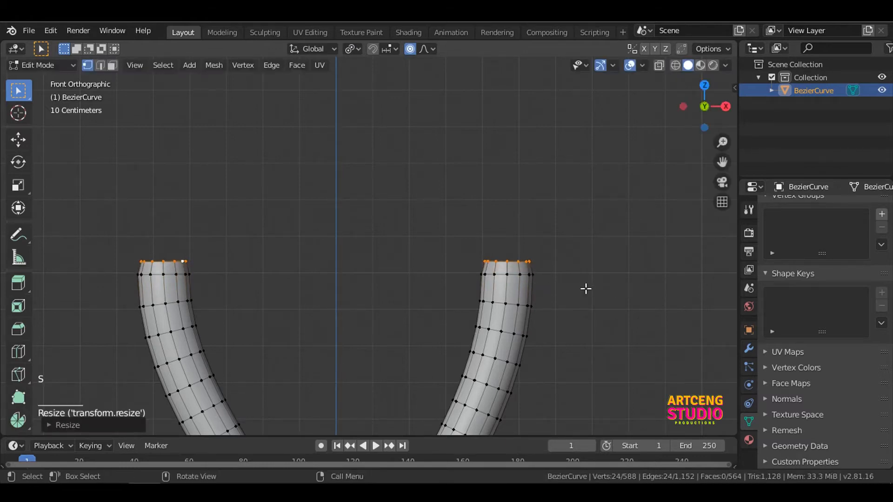
Step: Extrude the narrowed tips about 0.12 m upward, extrude them again about 0.04 m, and scale the last loops outward
key(e)
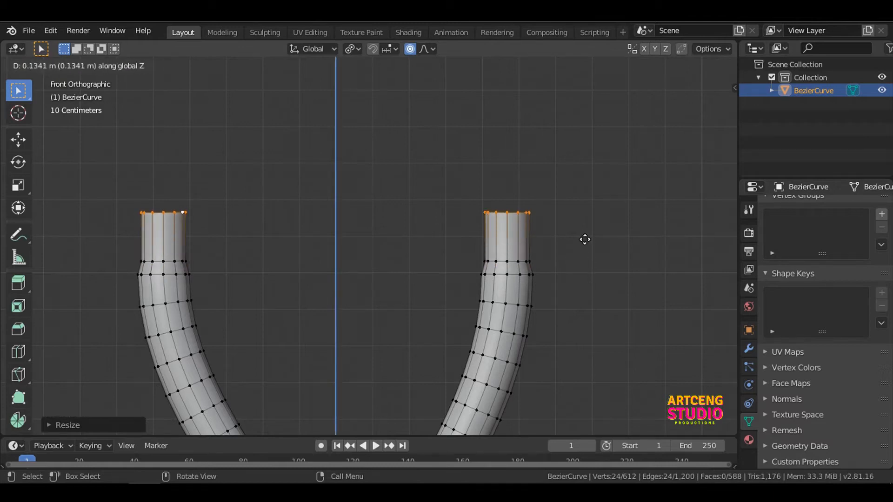
click(583, 244)
key(e)
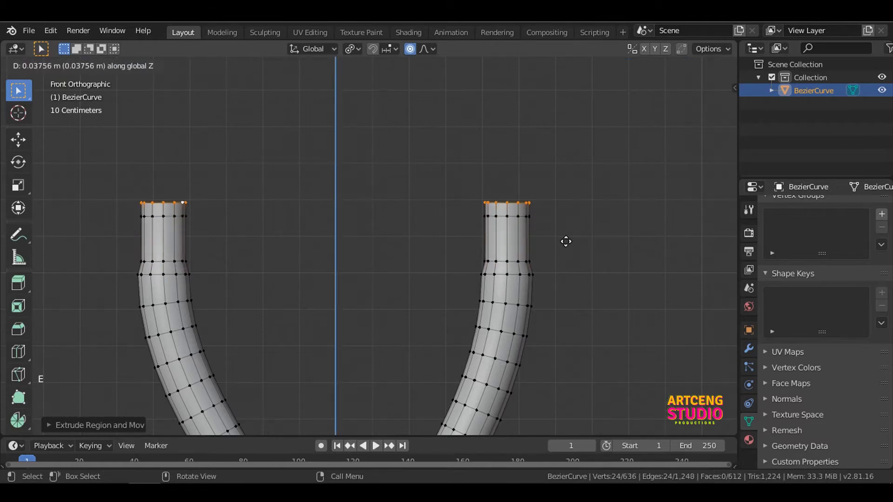
click(566, 243)
key(s)
click(593, 250)
Step: Extrude the widened rims further upward and cap both open branch tips with faces
key(e)
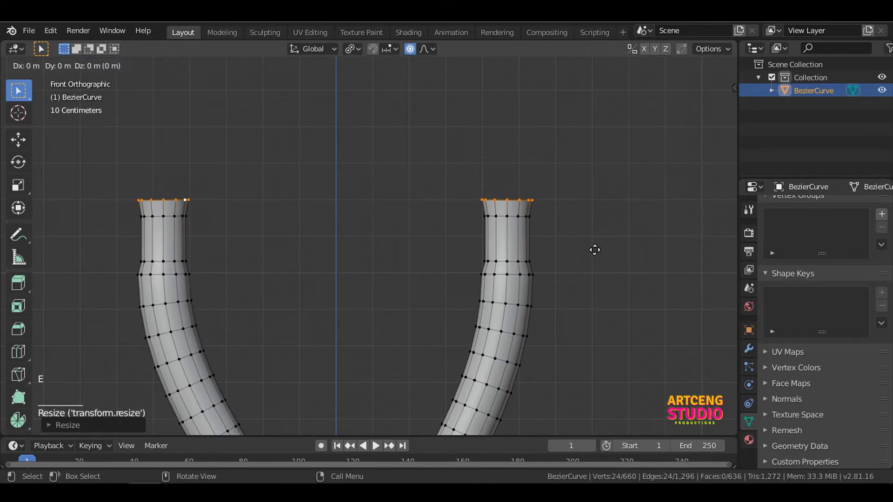
click(594, 209)
middle_drag(594, 208, 573, 267)
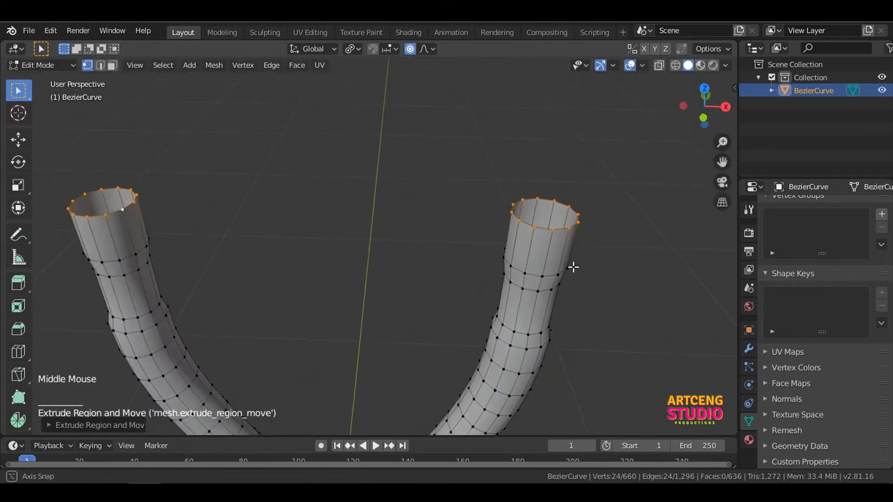
key(f)
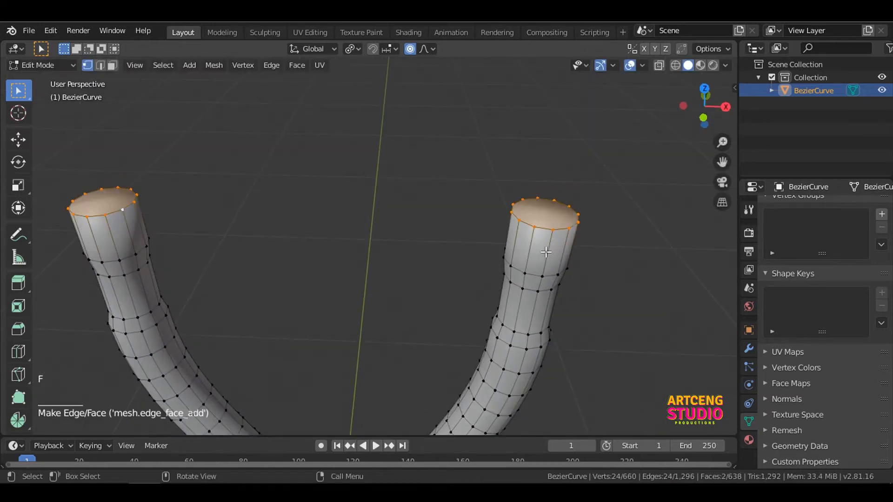
Step: Return to Object Mode and set the pivot back to the median point
key(Tab)
scroll(465, 226, down, 3)
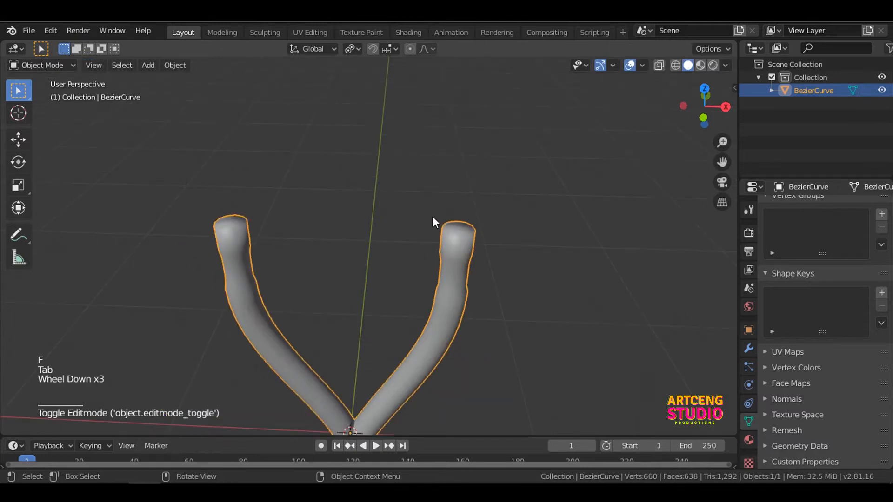
click(353, 48)
click(370, 107)
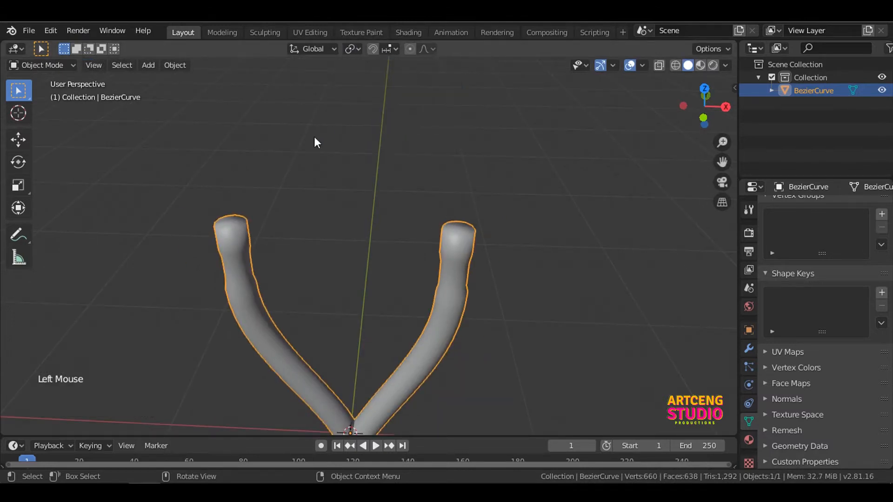
Step: Cap the open lower end of the stem with a face and return to Object Mode
scroll(314, 136, down, 3)
shift+middle_drag(313, 136, 392, 156)
key(Tab)
scroll(353, 285, up, 4)
middle_drag(353, 285, 375, 354)
scroll(372, 302, up, 3)
click(375, 369)
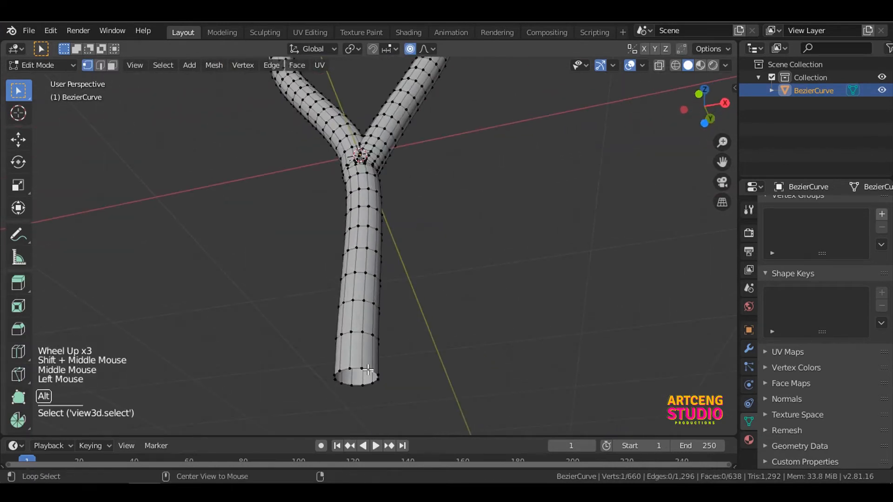
alt+click(369, 370)
key(f)
key(Tab)
Step: Add a Bezier curve at the origin in the front view and rotate it 90 degrees to stand vertically
scroll(403, 272, down, 2)
shift+middle_drag(403, 271, 406, 357)
key(grave)
click(356, 301)
scroll(357, 295, down, 5)
shift+middle_drag(364, 281, 380, 377)
key(shift+a)
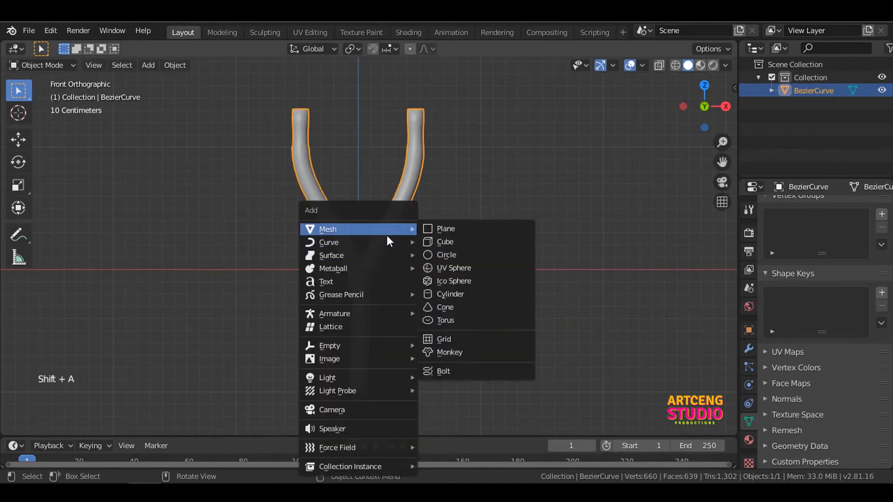
mouse_move(386, 242)
click(428, 243)
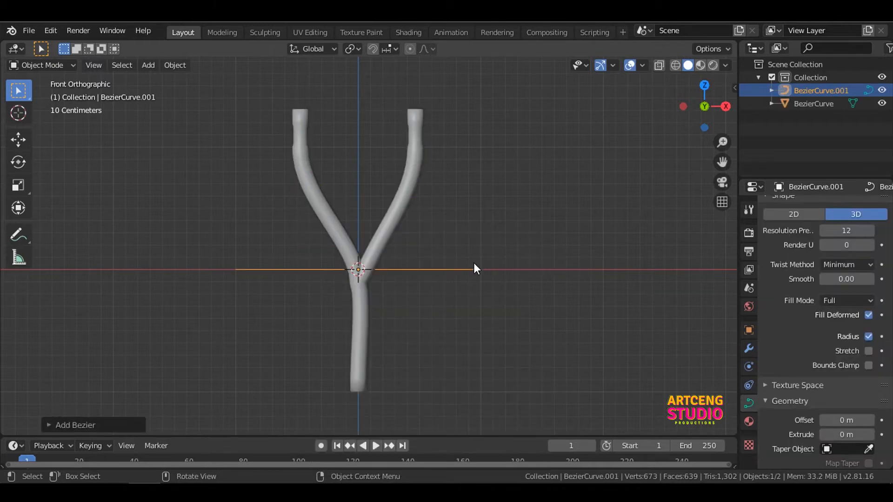
text(r90)
key(Return)
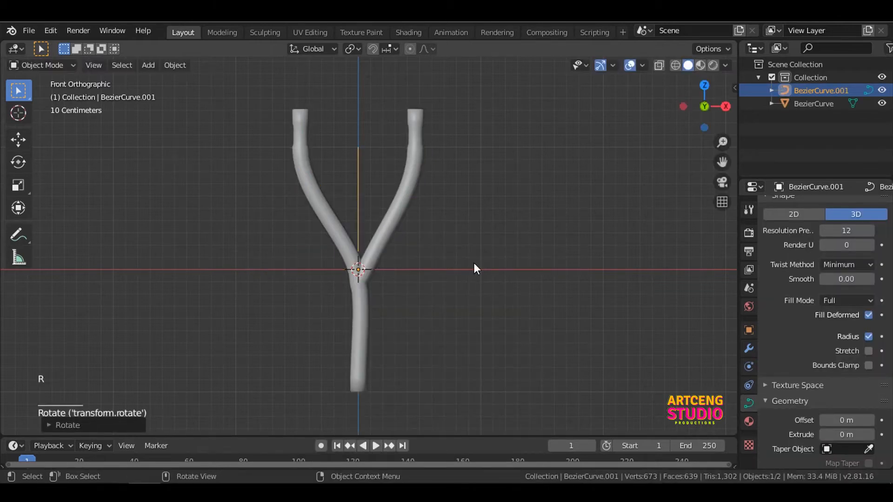
Step: In the right view, rotate the new curve 180 degrees about Z and move it upward against the fork
key(grave)
click(567, 264)
scroll(506, 248, up, 2)
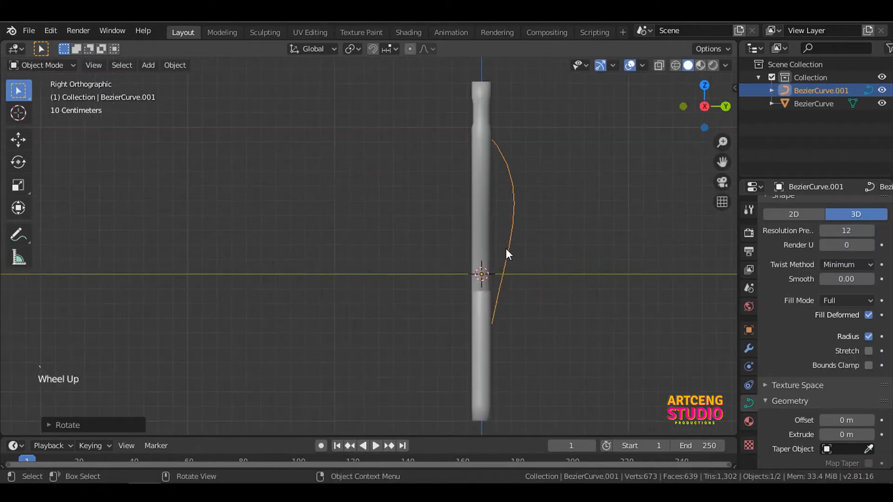
text(r)
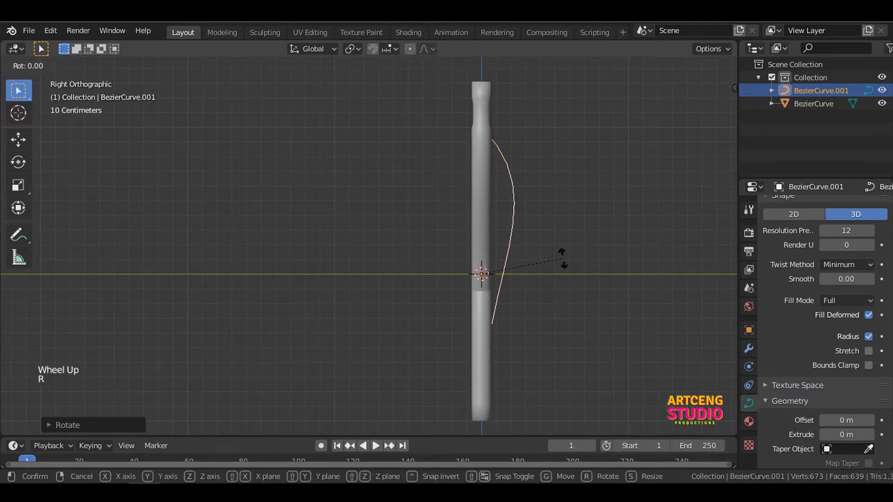
text(z180)
key(Return)
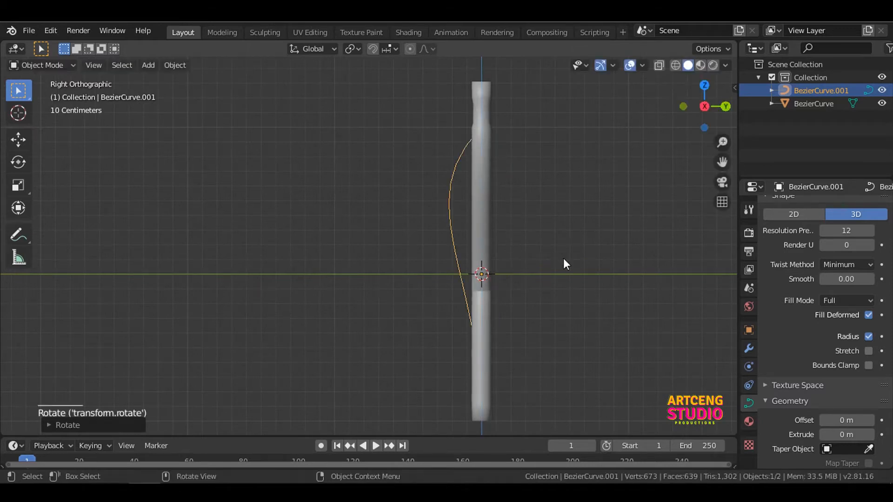
key(g)
click(556, 239)
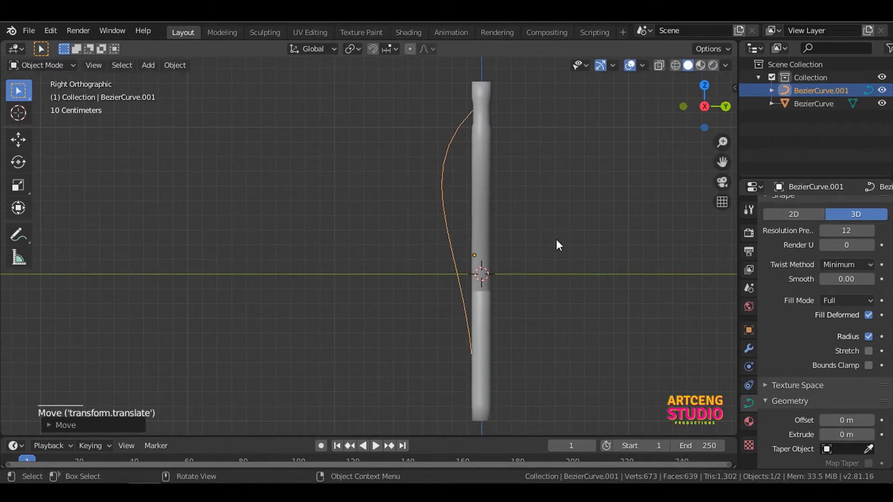
Step: Move the new curve's lower control point about 0.5 m in negative Y and 0.15 m up, and turn off proportional editing
key(Tab)
click(476, 354)
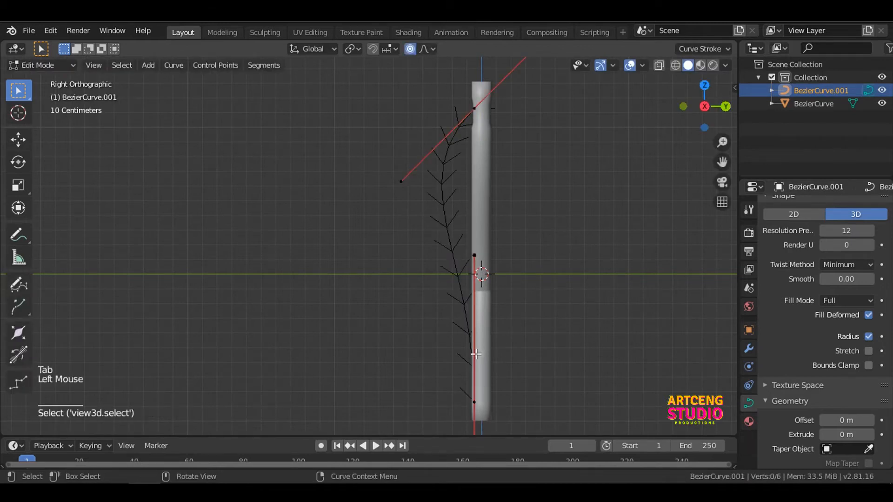
key(g)
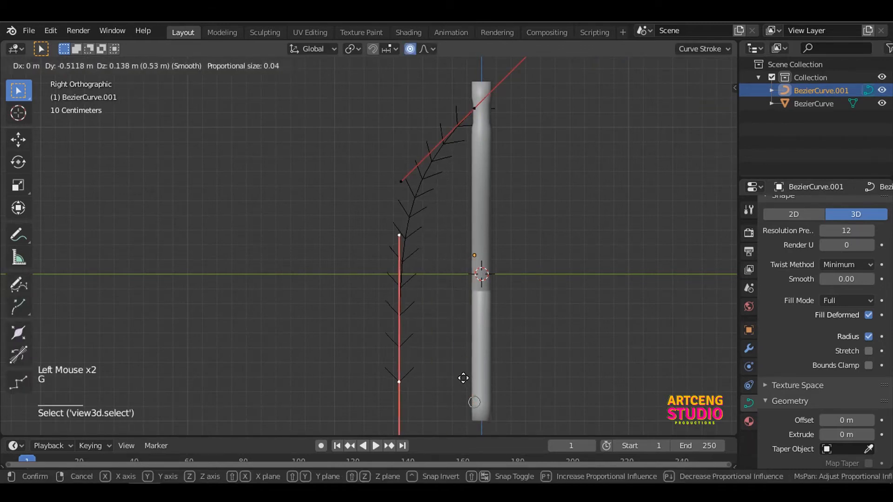
click(461, 375)
key(o)
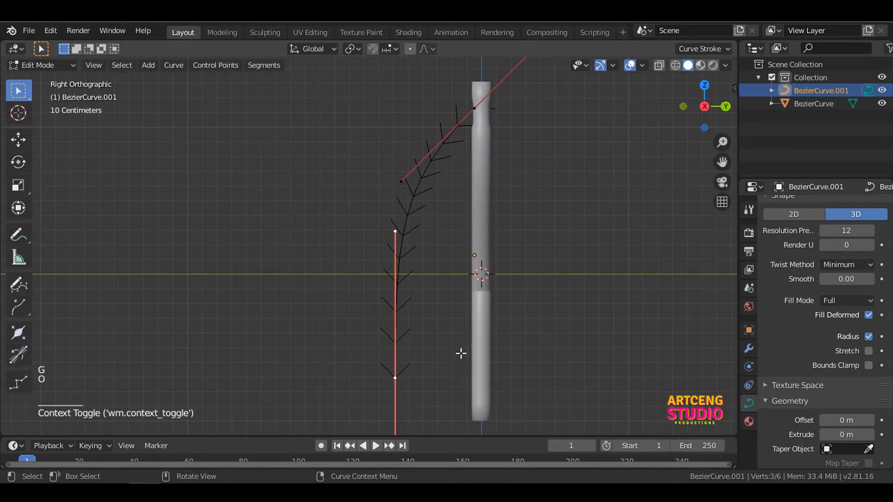
Step: Rotate the upper control point's handles to nearly horizontal and scale them down to about a third of their length
click(470, 128)
key(r)
click(602, 247)
key(s)
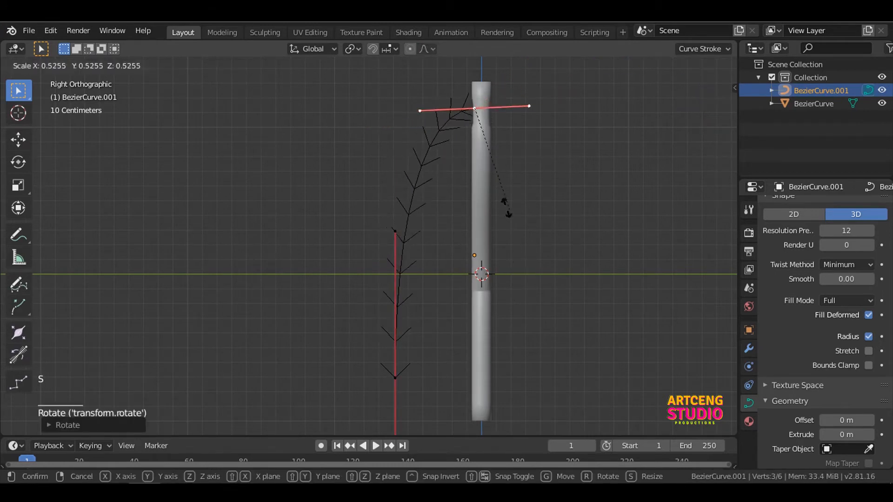
click(473, 182)
Step: Move the new curve's lower control point about 0.11 m further in negative Y and 0.21 m up
click(395, 377)
key(g)
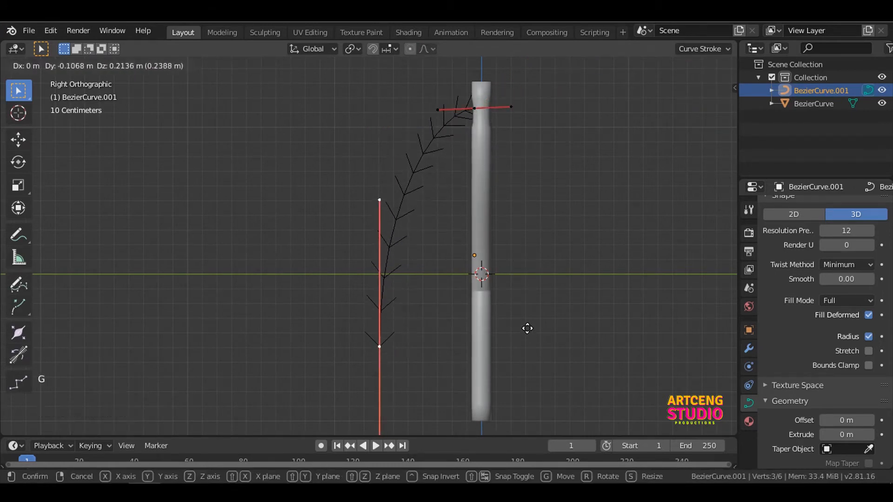
click(527, 328)
Step: In the front view, move the curve's upper control point about 0.5 m along X onto the fork's right arm
middle_drag(417, 314, 581, 328)
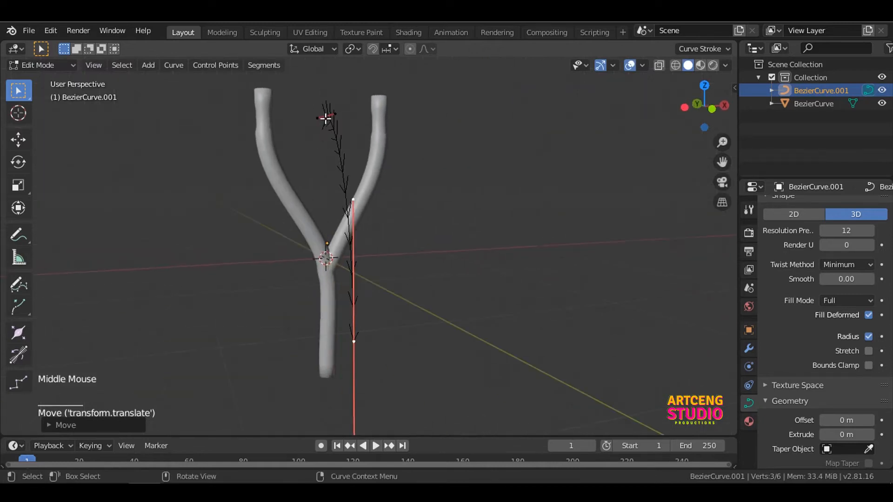
click(325, 116)
key(grave)
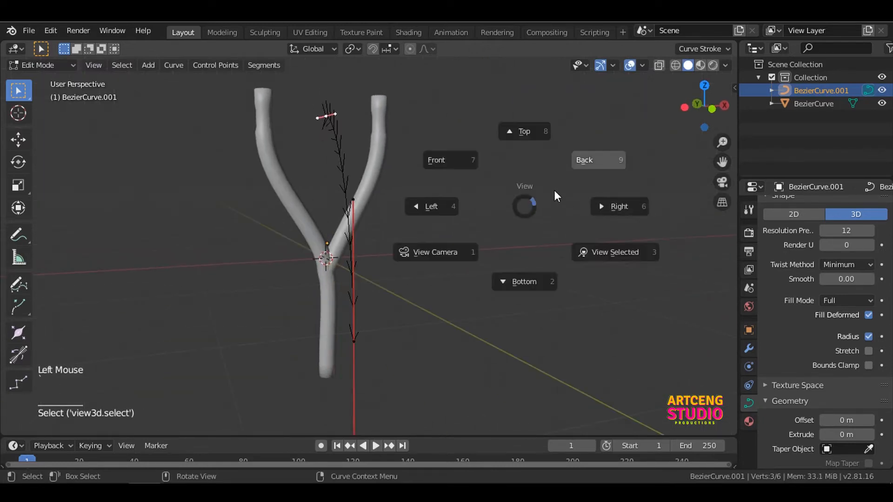
click(482, 169)
key(g)
key(x)
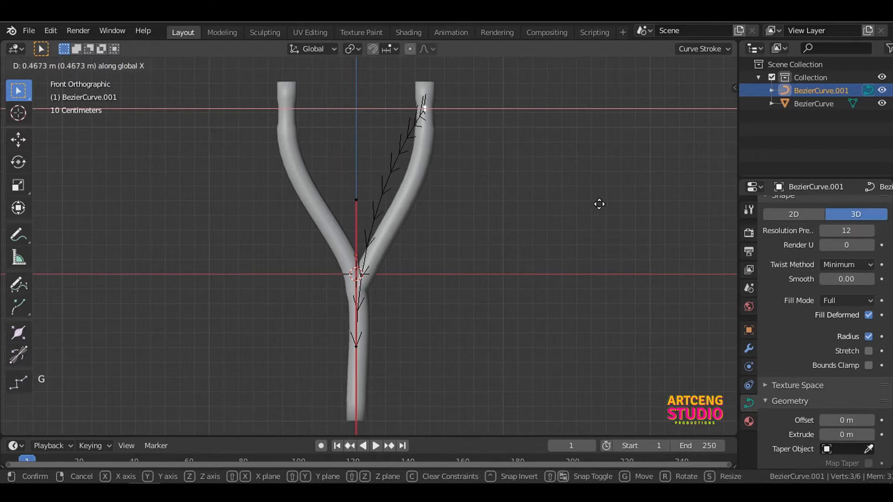
click(606, 204)
Step: Move the curve's lower control point about 0.2 m along X
click(360, 346)
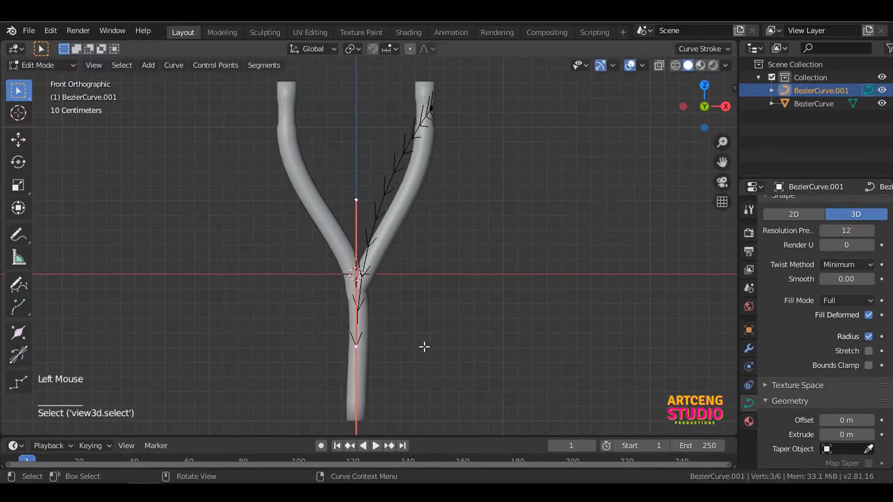
key(g)
key(x)
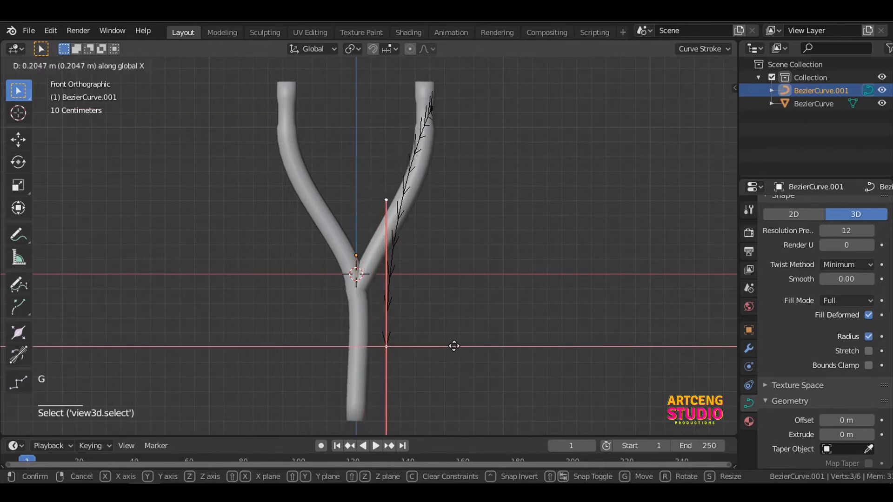
click(454, 345)
middle_drag(383, 296, 505, 319)
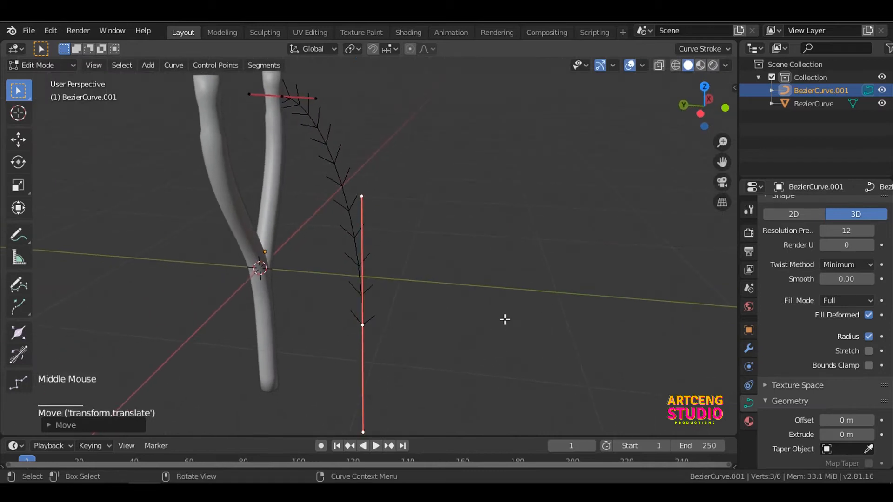
Step: Return to Object Mode and set the curve's extrude to 0.02 m
key(Tab)
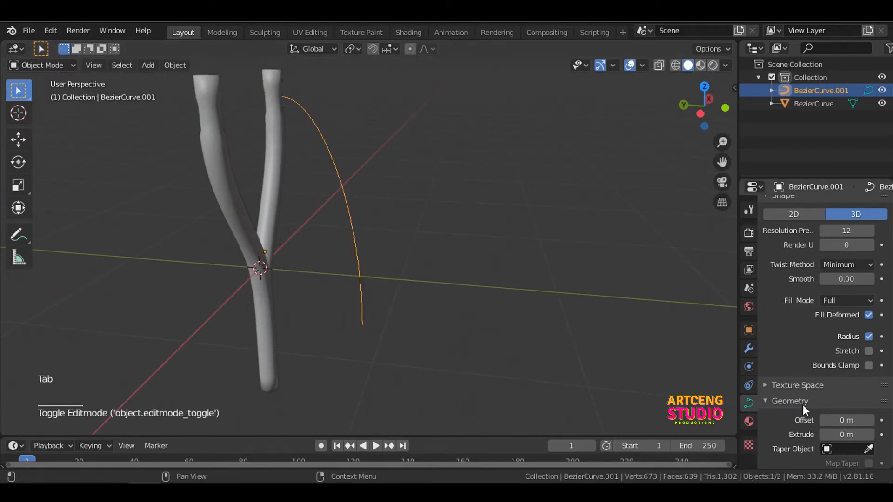
scroll(808, 430, down, 3)
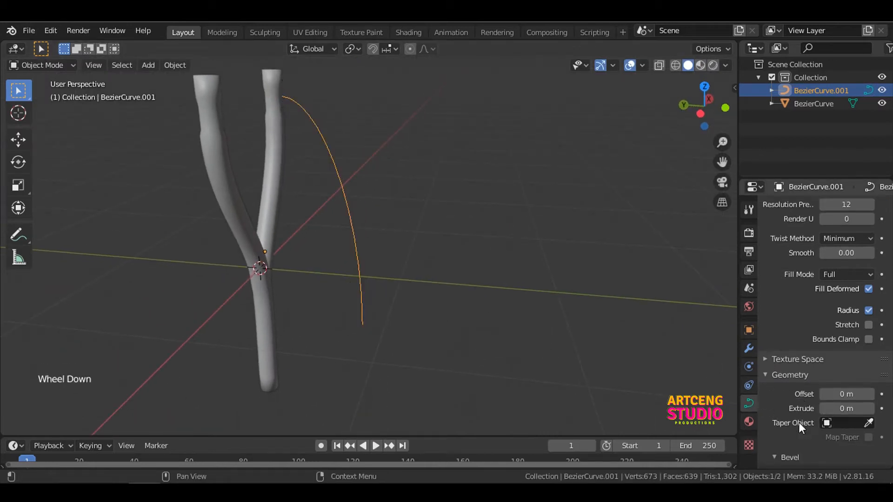
click(870, 356)
click(870, 356)
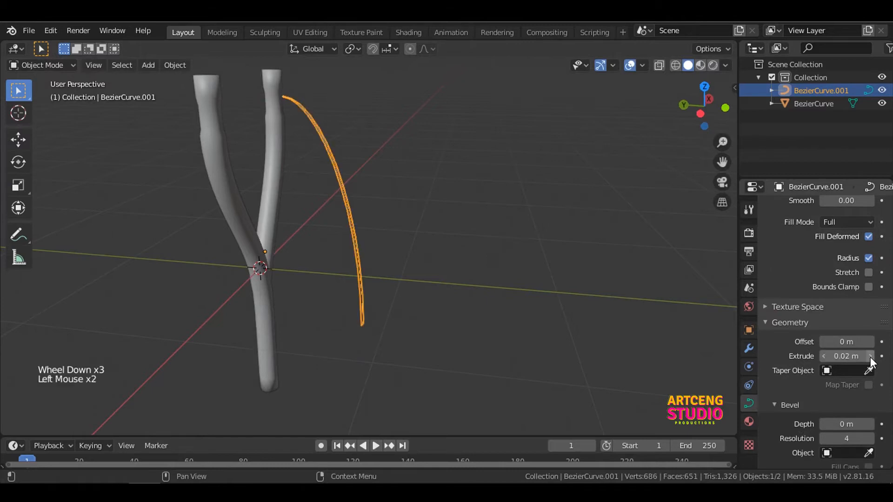
Step: Try an offset of 0.01 m on the curve and set it back to 0 m
scroll(427, 315, up, 7)
key(Tab)
key(Tab)
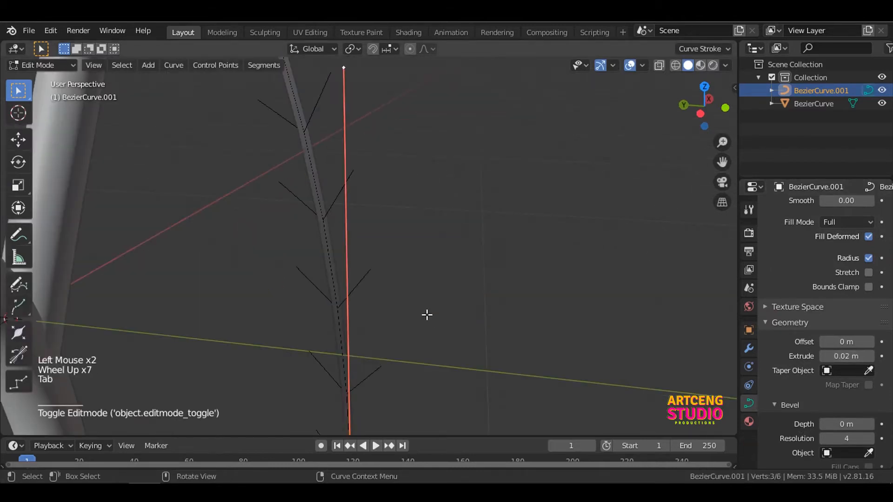
click(869, 341)
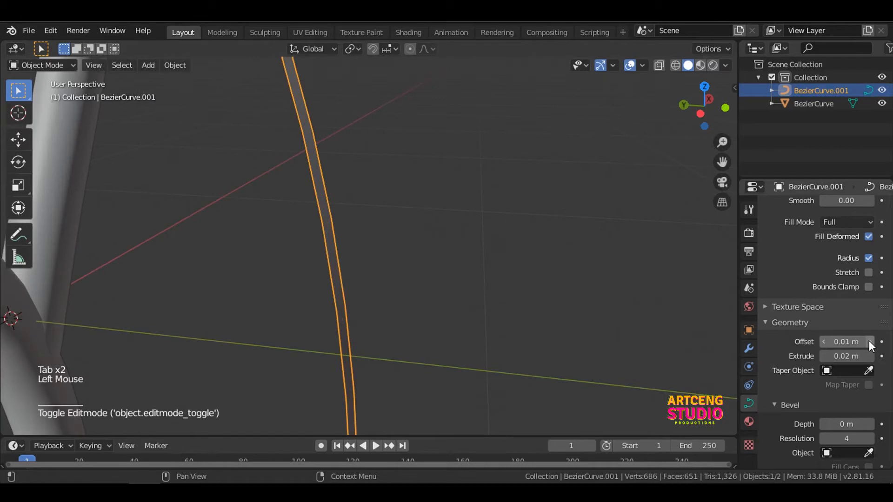
middle_drag(557, 297, 434, 309)
click(825, 343)
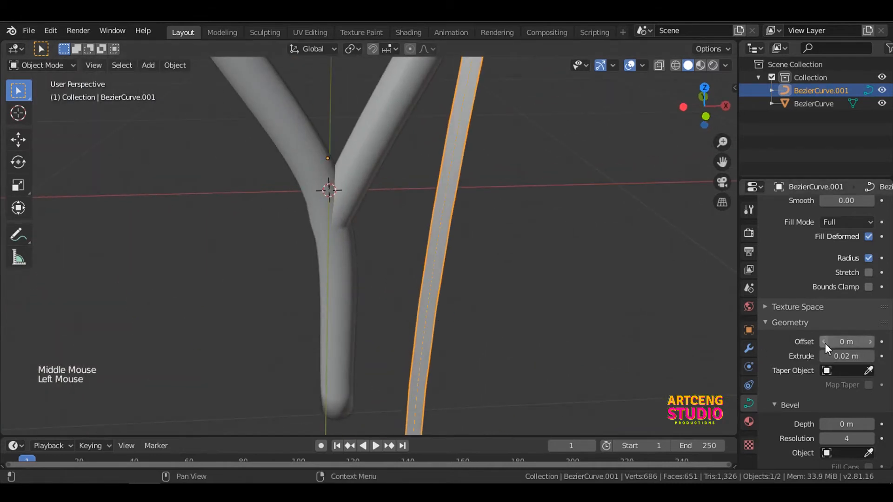
Step: Set the curve's bevel depth to 0.01 m
middle_drag(548, 339, 586, 316)
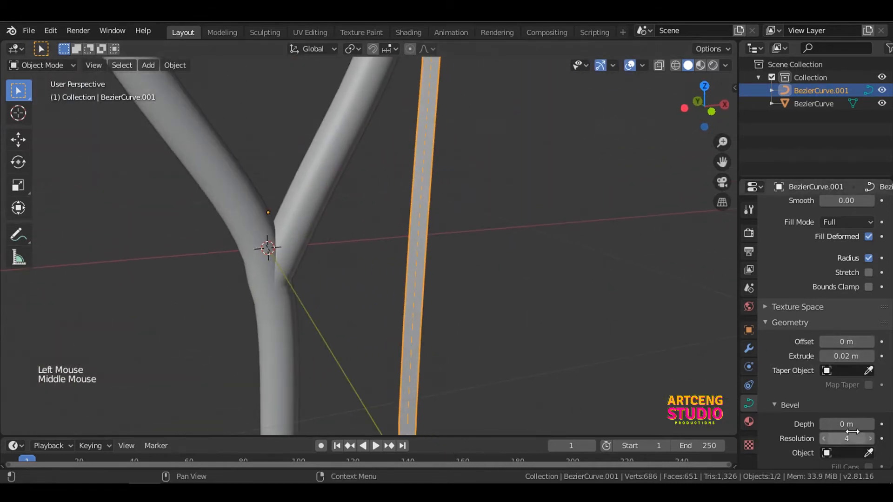
click(869, 424)
scroll(523, 342, down, 4)
middle_drag(522, 342, 378, 350)
scroll(537, 313, down, 3)
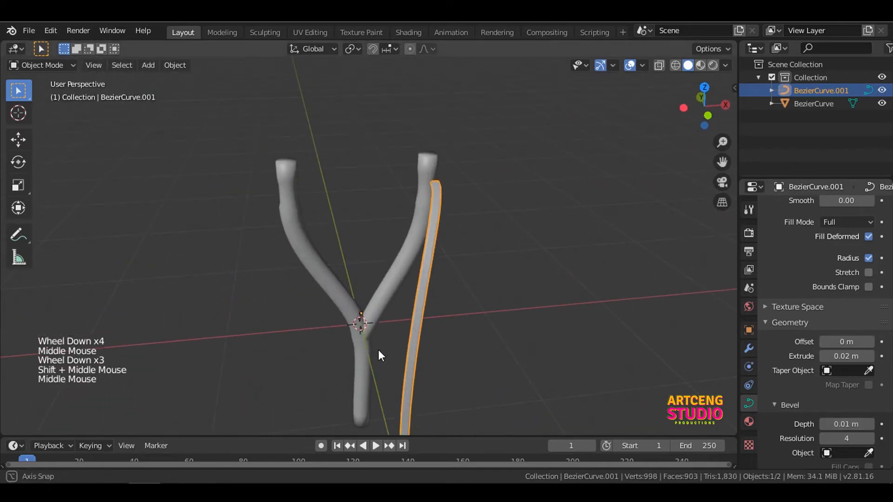
Step: In Edit Mode, move the upper control point's rear handle so it extends upward and back past the fork arm
key(Tab)
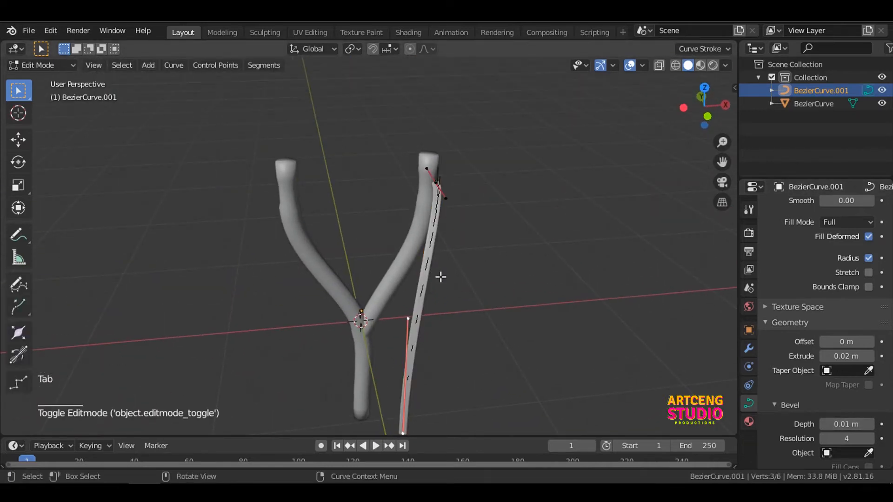
scroll(454, 179, up, 3)
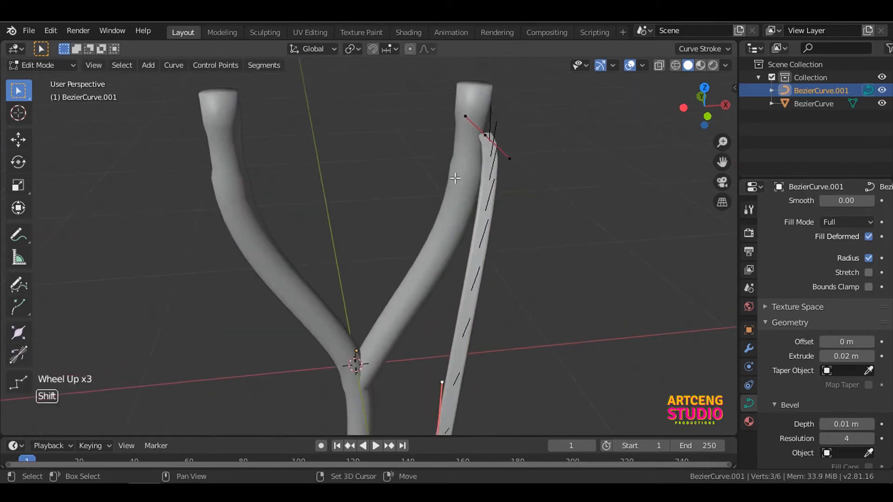
shift+middle_drag(454, 179, 370, 263)
scroll(371, 263, up, 3)
click(348, 222)
scroll(405, 230, down, 2)
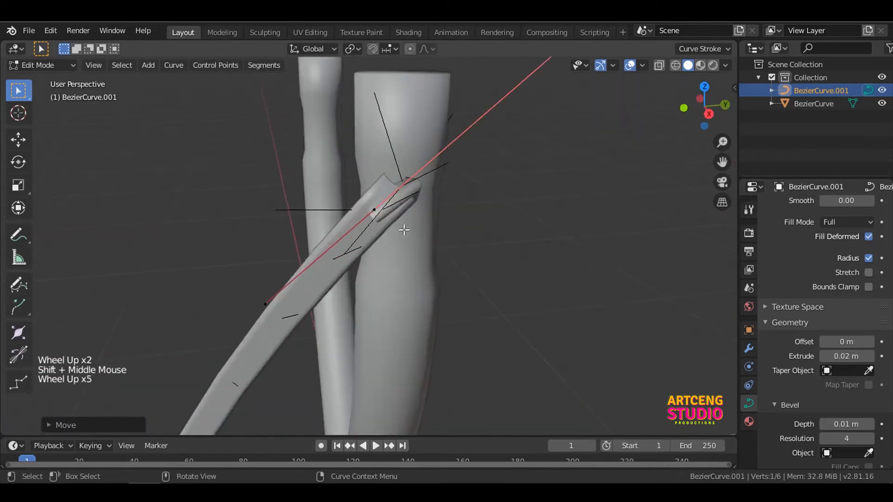
Step: Rotate the upper control point about global Z and adjust its rotation so the band's end hooks around the fork arm
click(409, 241)
key(r)
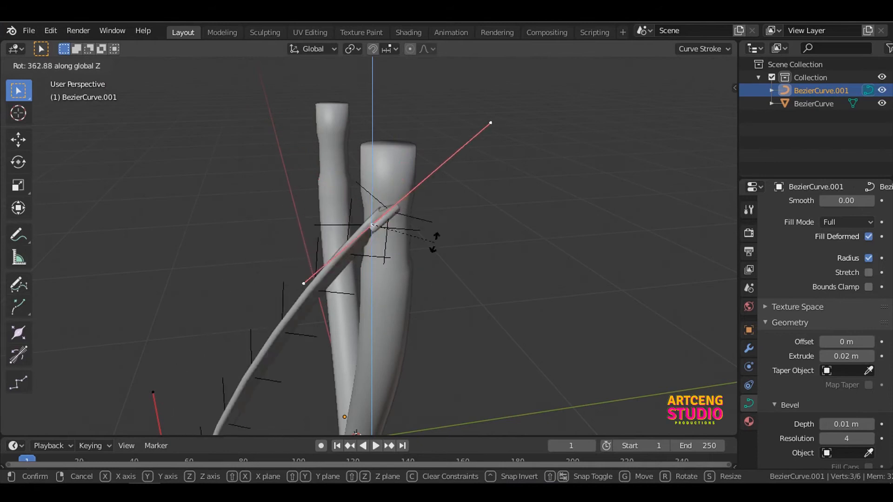
click(352, 263)
scroll(352, 263, down, 3)
middle_drag(352, 263, 502, 252)
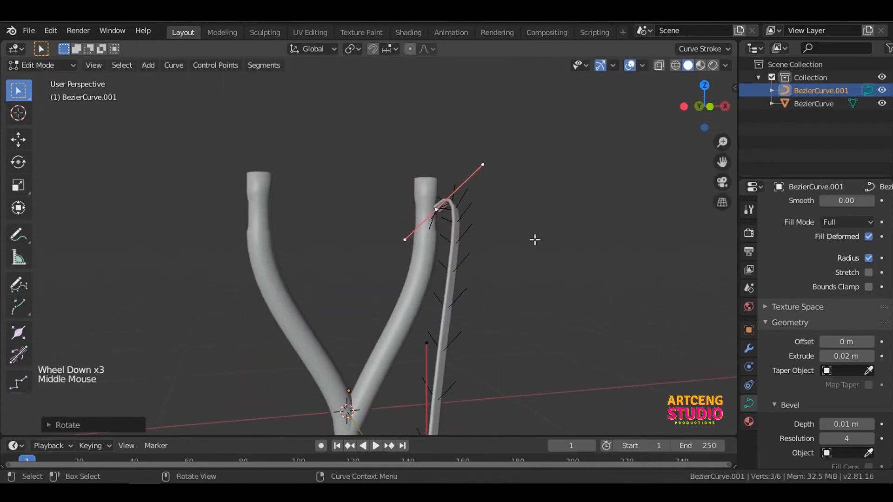
key(r)
click(489, 285)
Step: Extrude a new control point from the band's upper end around the arm and rotate it about Z in the top view
mouse_move(489, 285)
middle_down()
mouse_move(454, 347)
mouse_move(487, 298)
middle_up()
key(e)
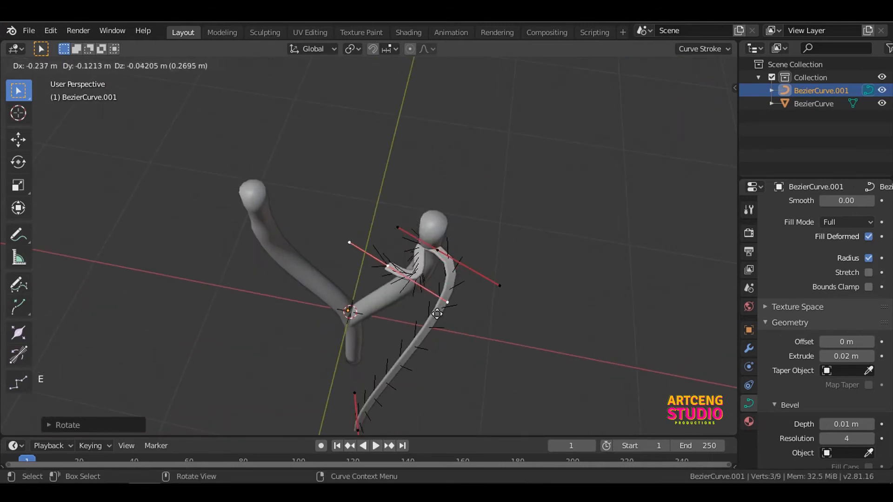
click(450, 293)
key(grave)
click(451, 235)
scroll(450, 234, up, 4)
shift+middle_drag(451, 235, 605, 341)
scroll(605, 341, up, 2)
key(r)
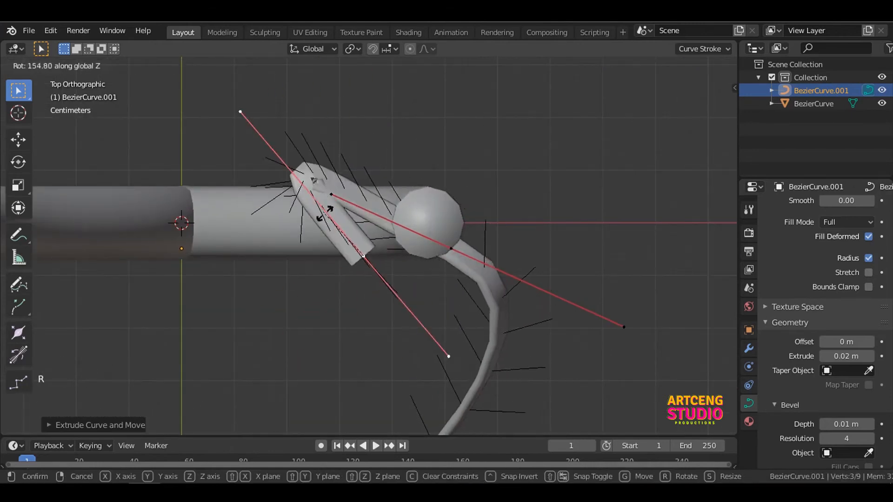
click(418, 386)
Step: Scale down the new end point's handles and move the point about 0.1 m in X around the arm
key(s)
click(402, 268)
key(g)
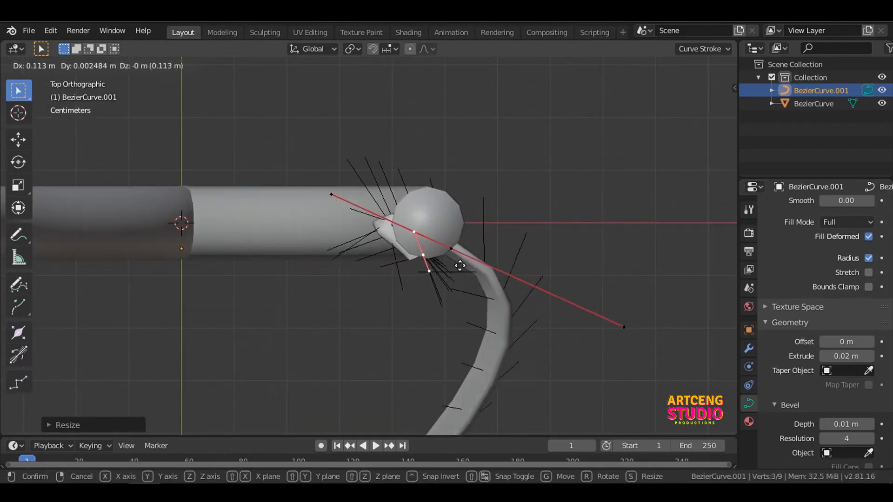
click(452, 280)
Step: Reposition the upper handle of the band's end point to shape the wrap around the arm's neck
middle_drag(453, 280, 474, 201)
click(435, 157)
key(g)
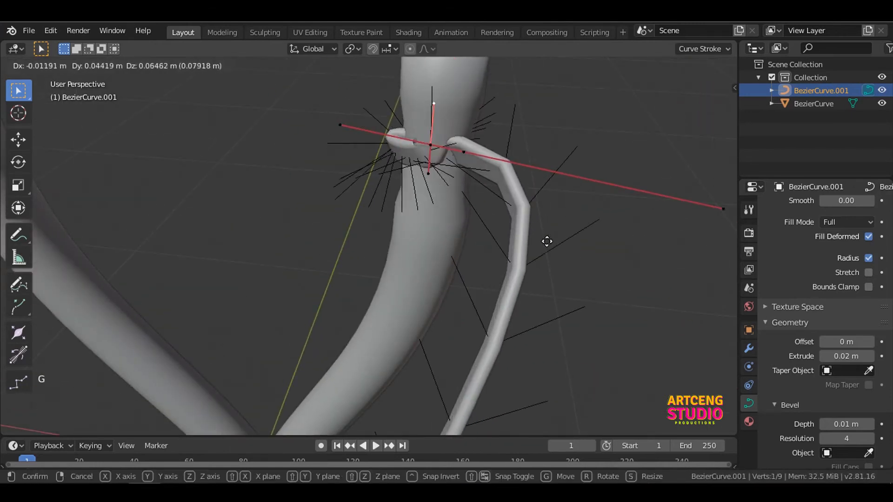
click(549, 216)
key(g)
click(592, 273)
Step: Scale down the handles of the original upper control point and move the point closer against the arm
middle_drag(592, 273, 486, 211)
key(s)
click(552, 295)
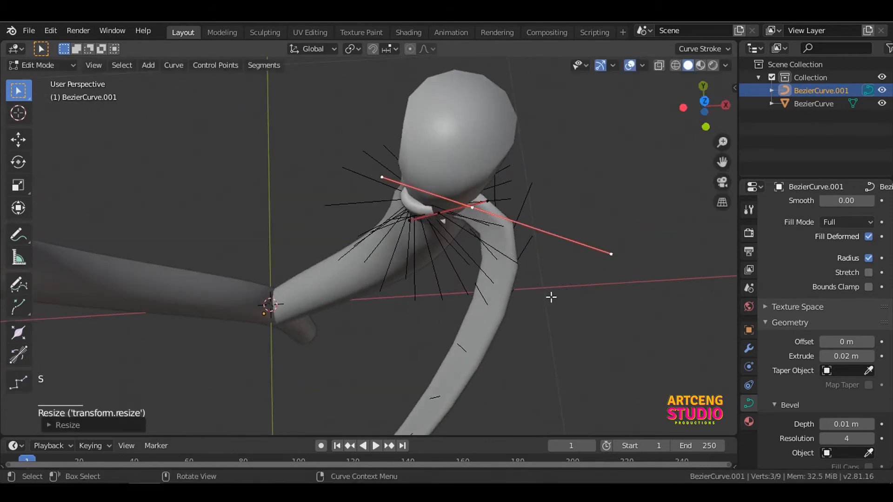
key(g)
click(533, 247)
middle_drag(534, 247, 368, 191)
key(g)
click(530, 210)
Step: Select the end point together with the original upper control point and move both along the arm's neck
shift+click(456, 123)
key(g)
click(516, 201)
Step: In the top view, move only the original upper control point about 0.017 m in X and 0.023 m in Y
middle_drag(516, 202, 365, 188)
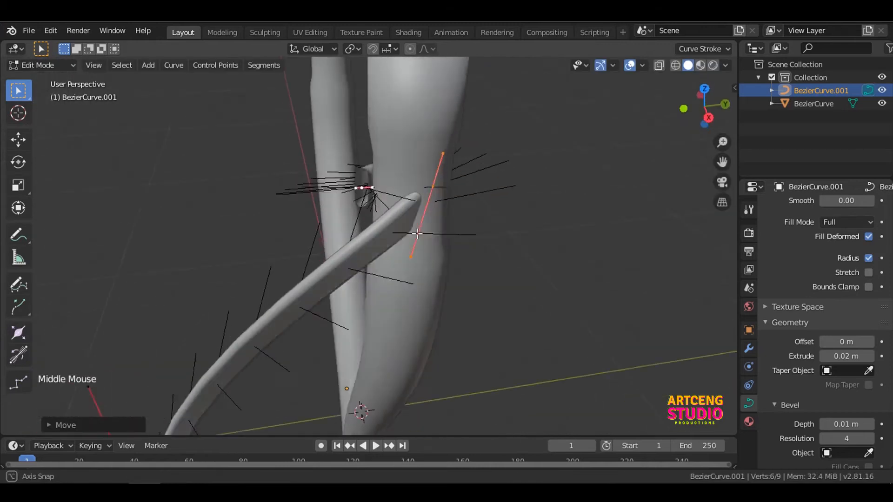
click(428, 196)
middle_drag(428, 196, 442, 245)
key(grave)
click(442, 177)
scroll(490, 259, up, 2)
shift+middle_drag(490, 259, 370, 319)
scroll(374, 316, up, 1)
key(g)
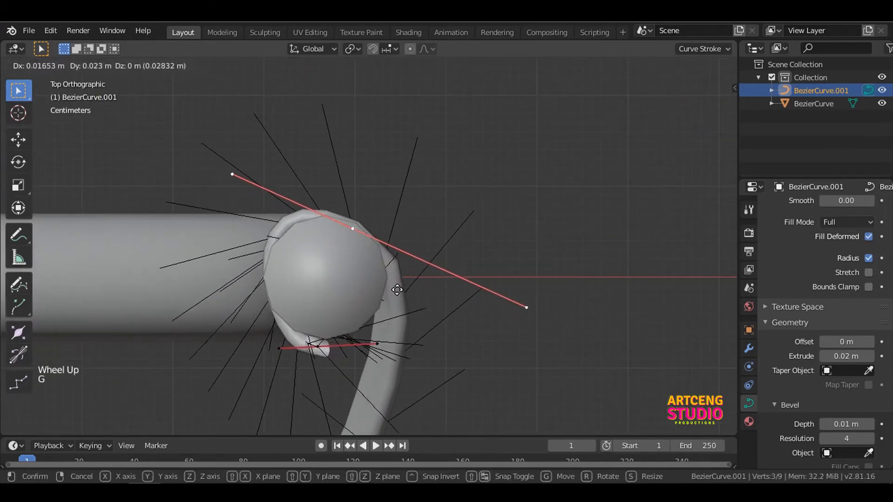
click(397, 289)
Step: Subdivide the wrap segment between the original upper control point and the band's end point
middle_drag(396, 349, 395, 319)
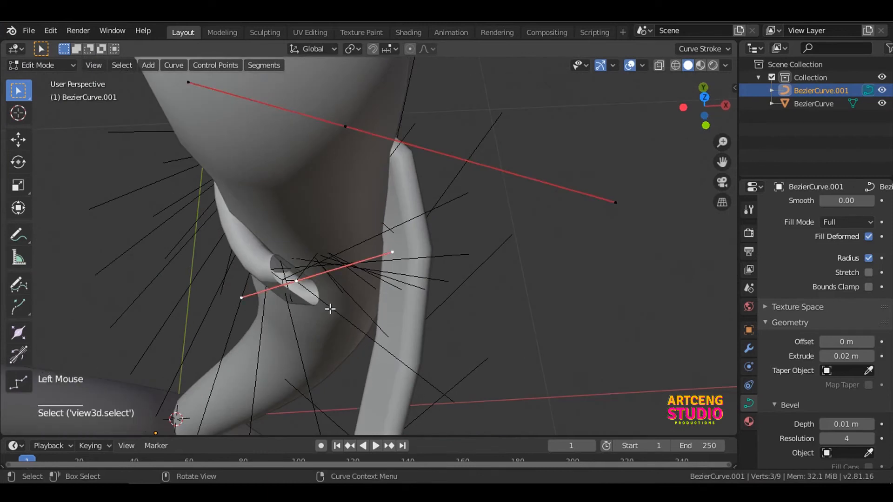
right_click(324, 125)
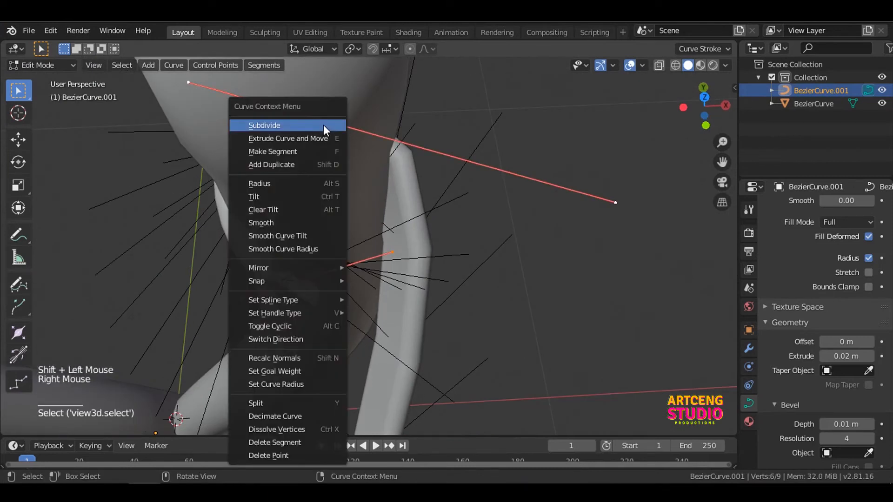
click(324, 125)
Step: In the top view, move the band's end point about 0.05 m in X toward the hanging part of the band
click(292, 282)
key(grave)
click(386, 236)
key(g)
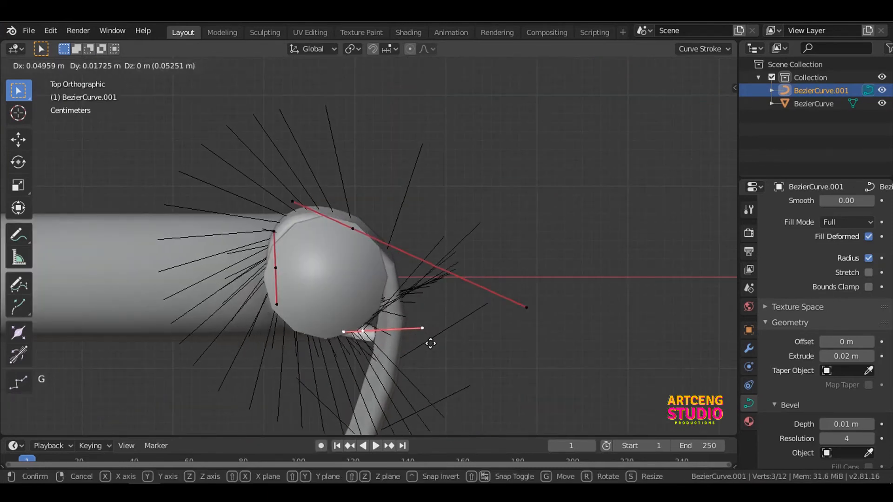
click(435, 322)
Step: Rotate the end point's handles in the top view and in perspective to turn the band's tip around the arm
click(371, 316)
key(r)
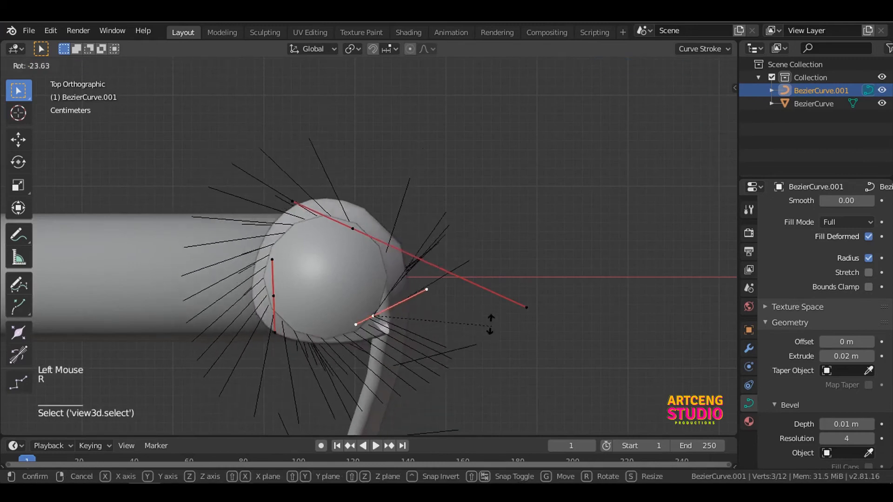
click(327, 299)
middle_drag(370, 341, 364, 290)
key(r)
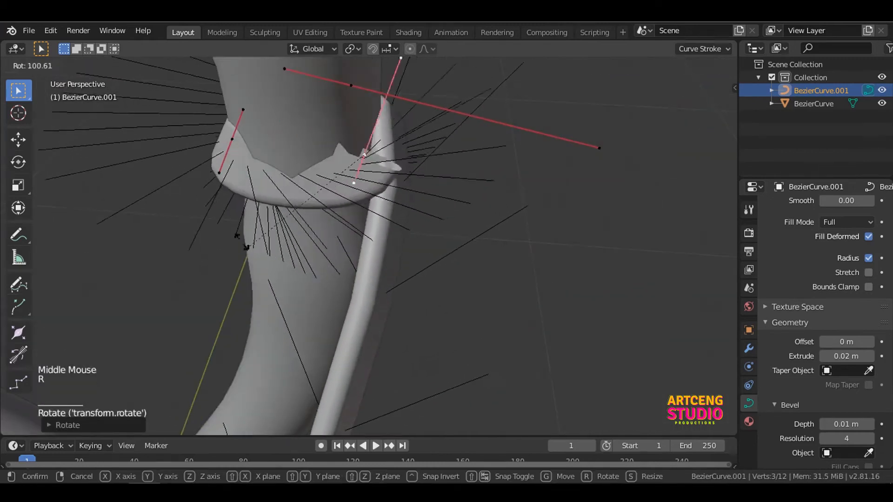
click(257, 134)
Step: Move the end point's outer and inner handles to straighten and level the band's tip
key(g)
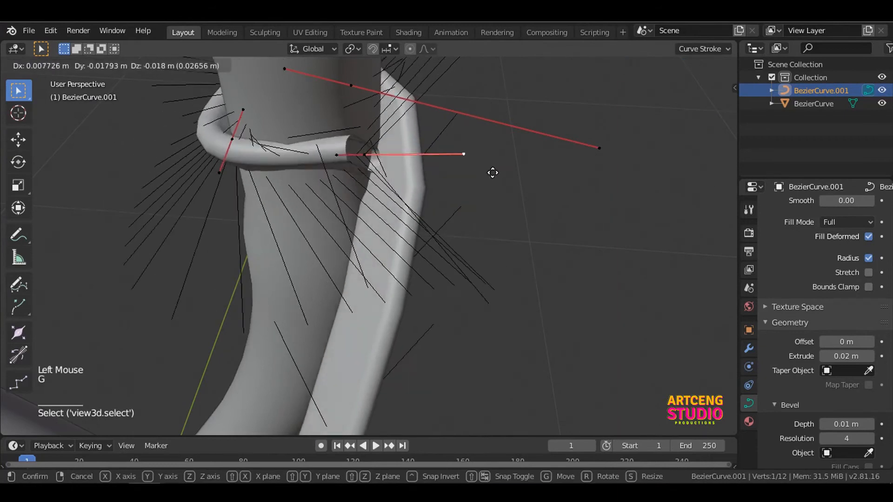
click(490, 142)
mouse_move(481, 148)
middle_down()
mouse_move(450, 225)
mouse_move(474, 158)
middle_up()
click(340, 190)
key(g)
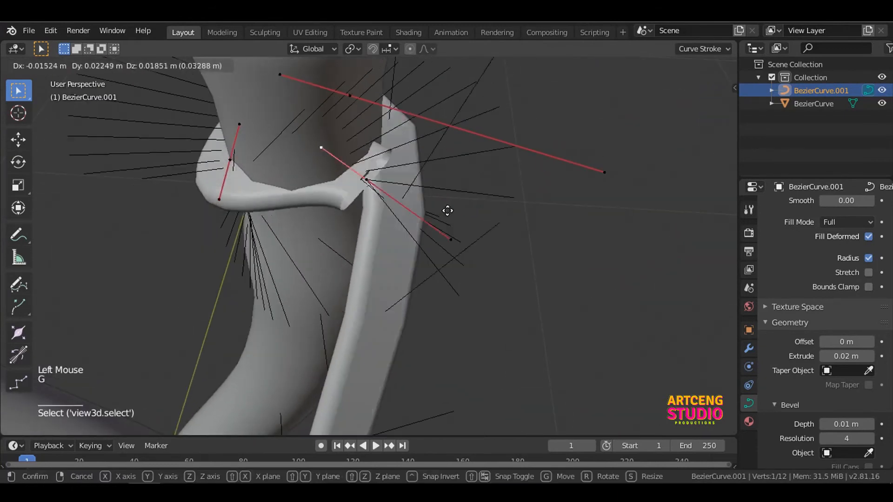
click(432, 253)
Step: In the top view, nudge the end point in negative Y and pull the subdivided point's front handle in the same direction
key(grave)
click(341, 191)
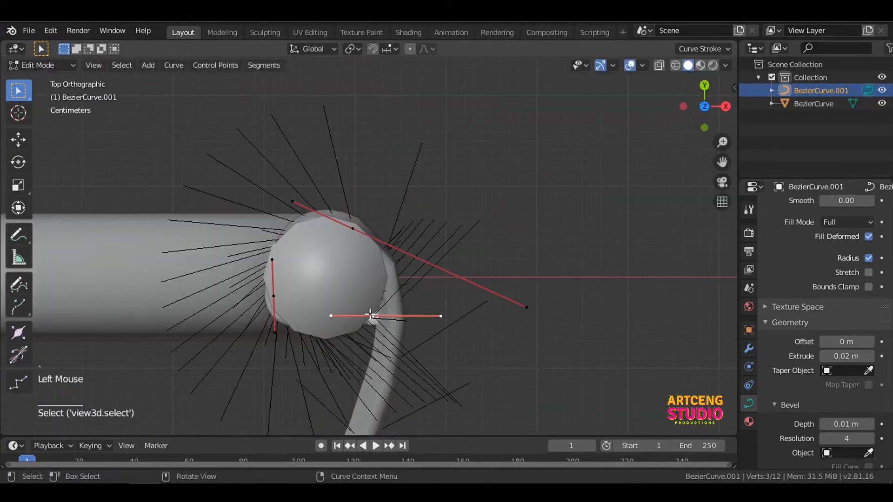
key(g)
click(349, 348)
click(328, 338)
key(g)
click(330, 365)
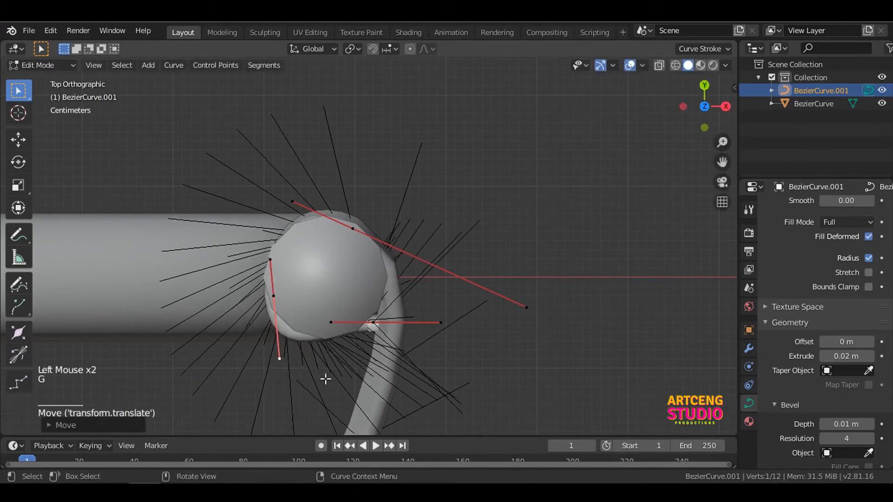
Step: Subdivide the long hanging segment of the band curve
scroll(354, 167, down, 3)
middle_drag(325, 378, 269, 375)
scroll(345, 251, down, 3)
click(269, 197)
shift+middle_drag(269, 197, 374, 228)
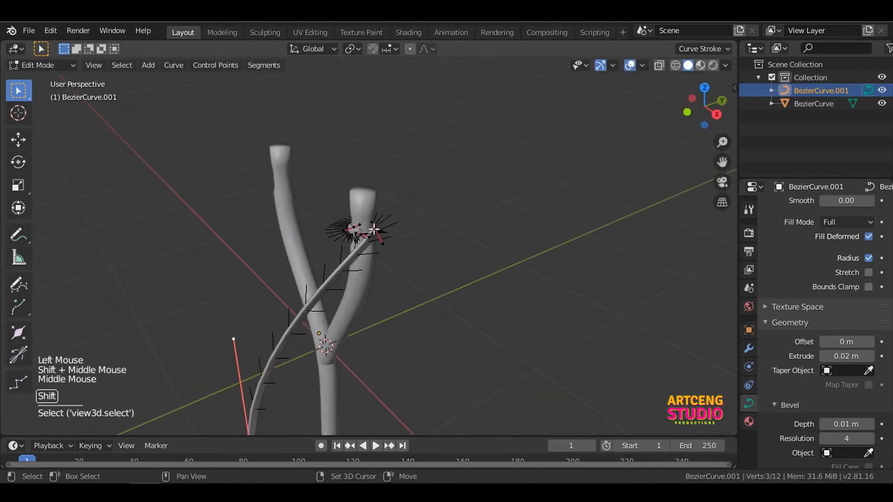
right_click(413, 238)
click(383, 141)
Step: Move the new middle point of the hanging band to reshape its curve, and finish editing the curve
click(311, 311)
scroll(311, 312, up, 3)
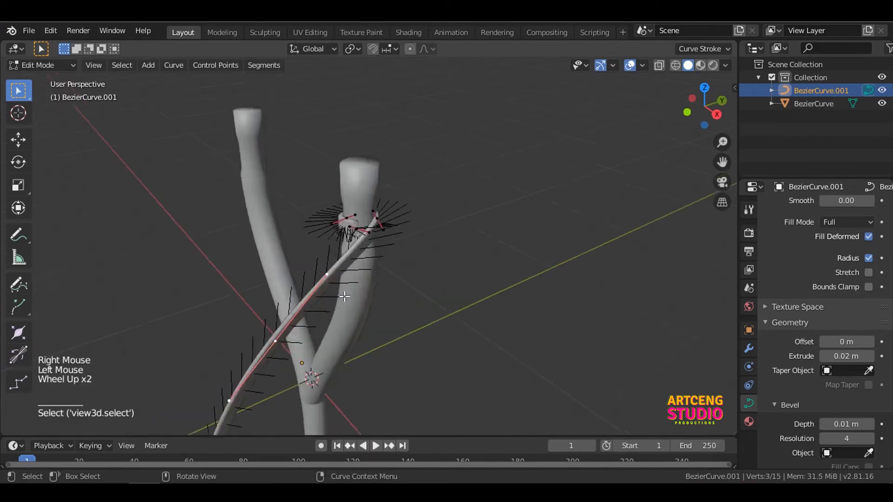
middle_drag(312, 311, 314, 278)
key(g)
click(307, 223)
middle_drag(306, 224, 418, 288)
scroll(399, 255, down, 4)
shift+middle_drag(419, 289, 405, 308)
scroll(405, 309, up, 6)
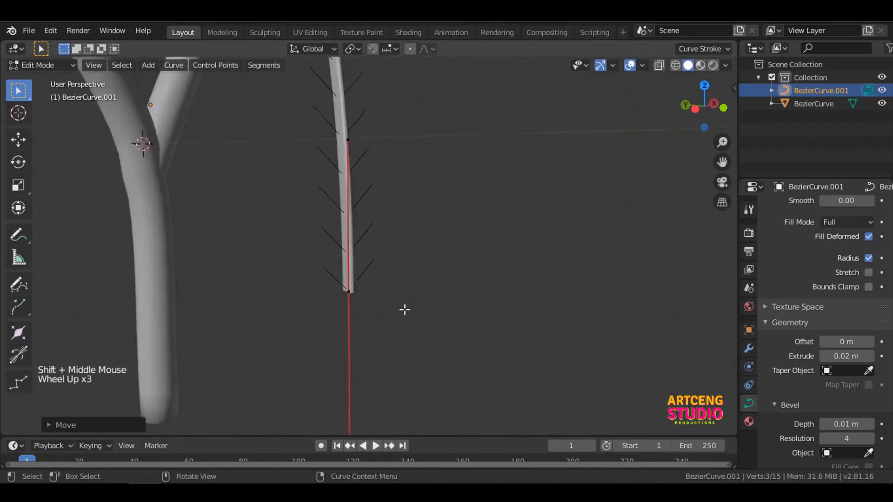
key(Tab)
scroll(345, 324, down, 4)
scroll(345, 323, down, 3)
shift+middle_drag(345, 323, 311, 363)
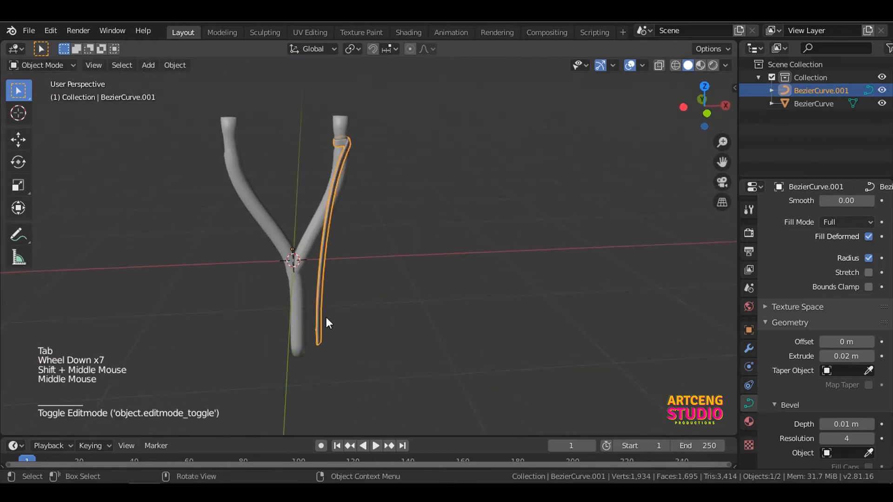
Step: Add a Mirror modifier to the band and switch its axis so a second band hangs from the opposite fork arm
click(749, 348)
click(816, 208)
click(660, 308)
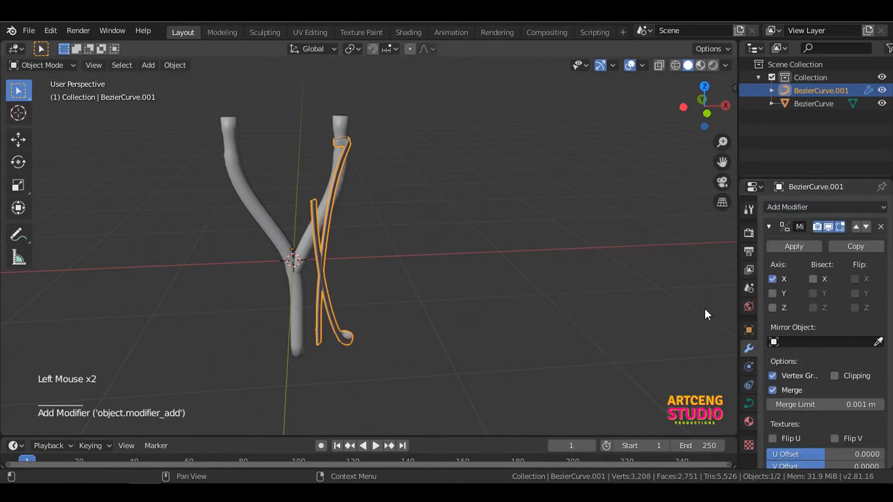
click(772, 308)
click(773, 294)
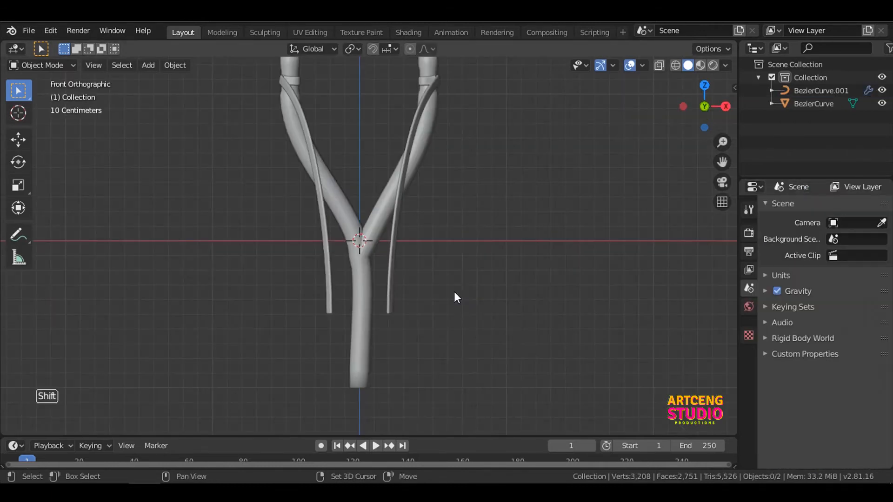
Step: Add a new Bezier curve at the 3D cursor for the slingshot's pouch
key(shift+a)
mouse_move(453, 232)
mouse_move(431, 244)
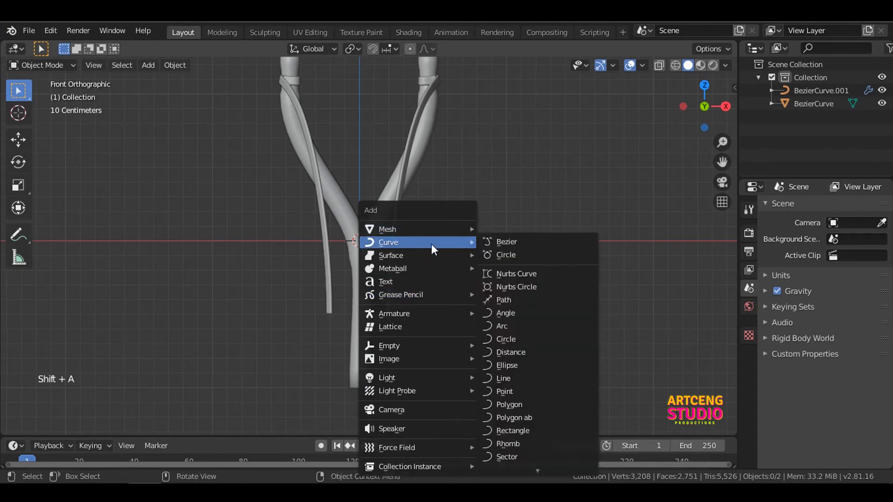
click(510, 243)
scroll(509, 241, down, 3)
middle_drag(434, 215, 312, 288)
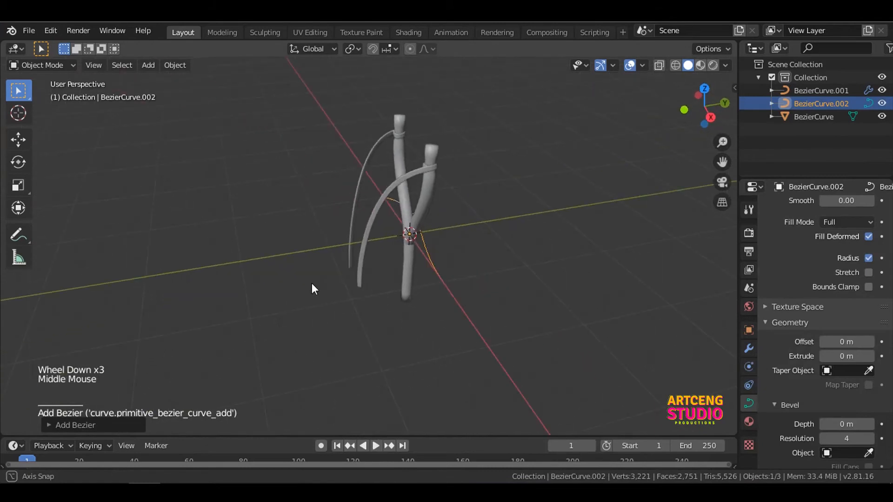
Step: In the top view, scale down the handles of the new curve's +X end point and rotate them nearly parallel to Y
key(grave)
click(481, 216)
scroll(370, 182, up, 2)
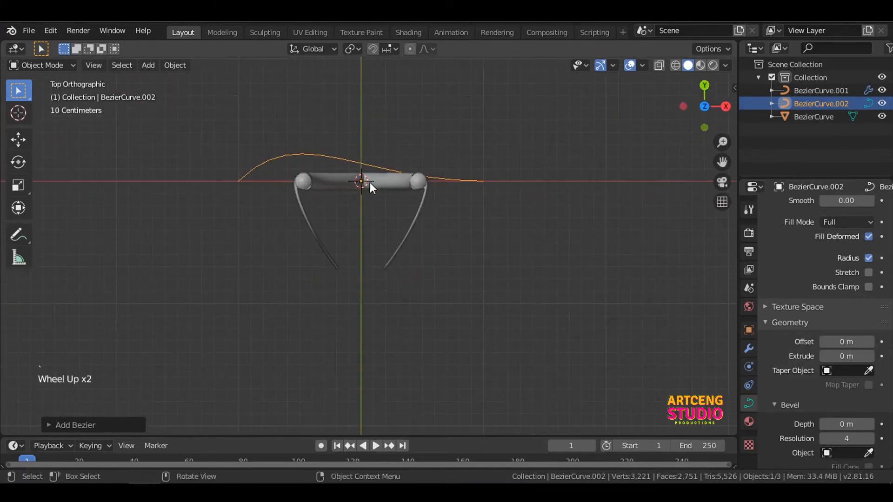
key(Tab)
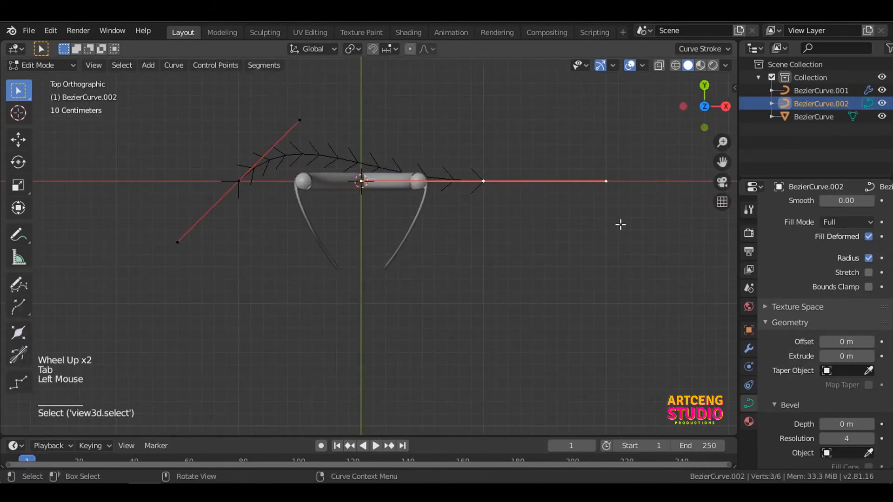
key(r)
click(648, 313)
key(s)
click(544, 274)
key(g)
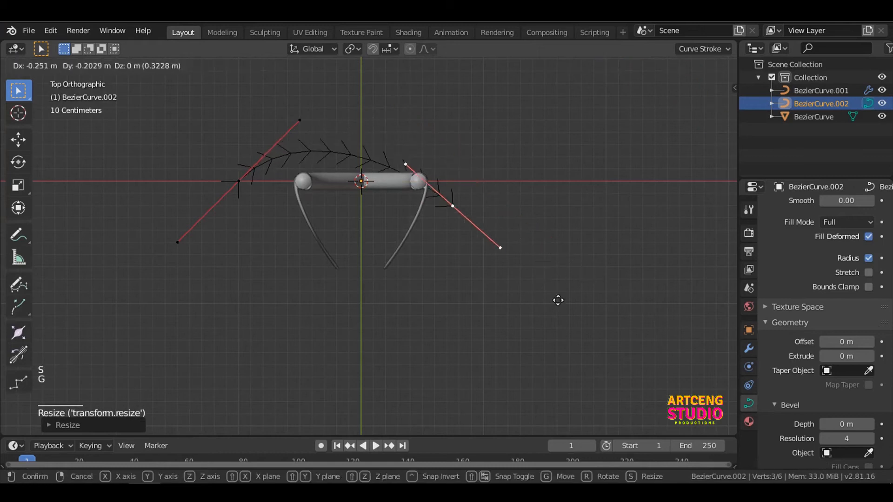
click(550, 275)
key(r)
click(474, 308)
Step: Rotate the handles of the curve's -X end point parallel to the Y axis to form an arch, and finish editing
click(238, 181)
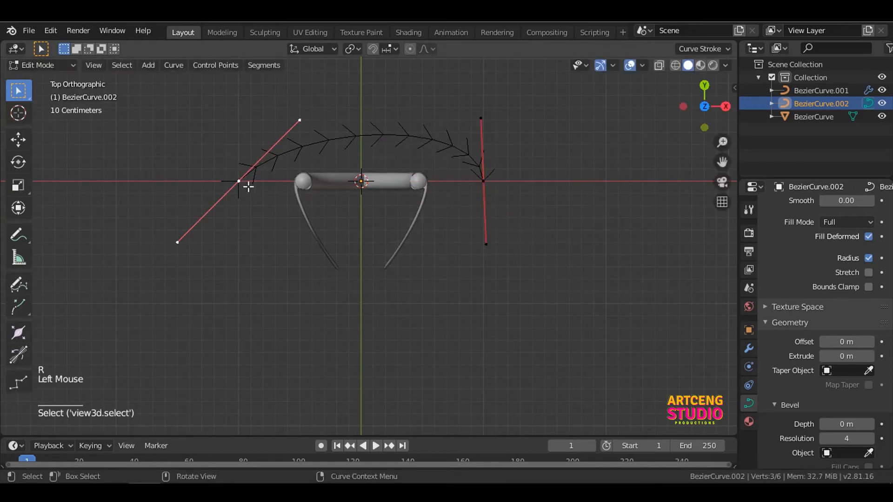
key(r)
click(411, 96)
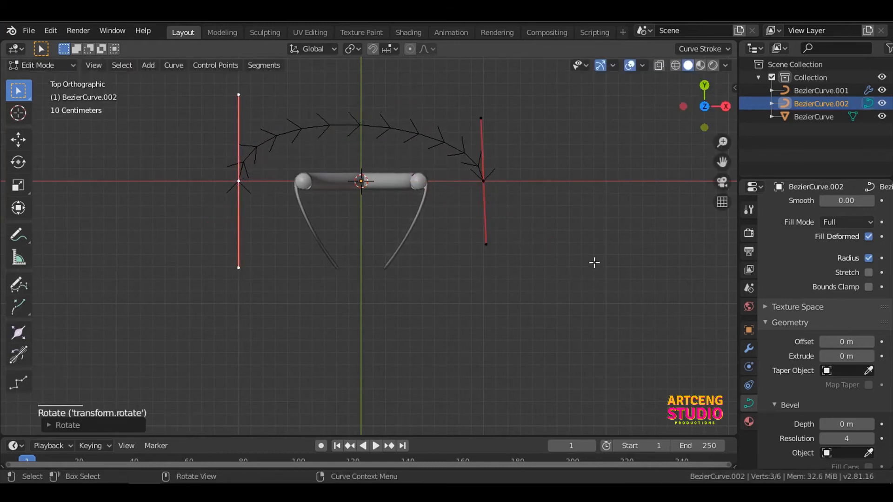
key(Tab)
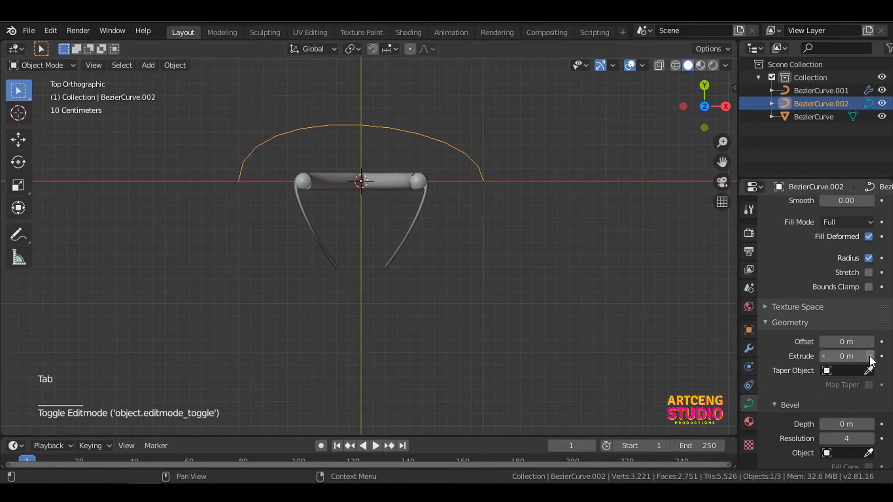
Step: Set the pouch curve's Extrude to 0.16 m and its bevel Depth to 0.01 m
middle_drag(512, 223, 472, 195)
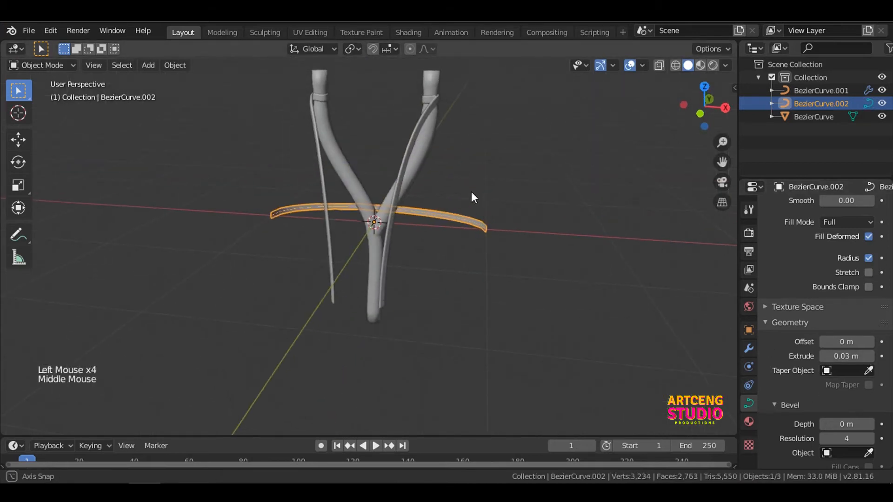
click(869, 356)
click(869, 356)
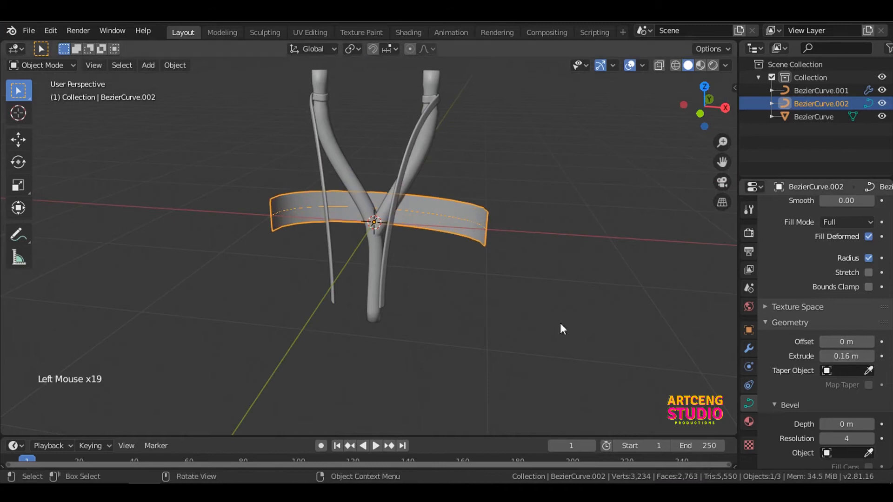
click(869, 425)
middle_drag(479, 291, 453, 263)
Step: Rotate all control points of the pouch curve by 90° so the arch bends downward
key(Tab)
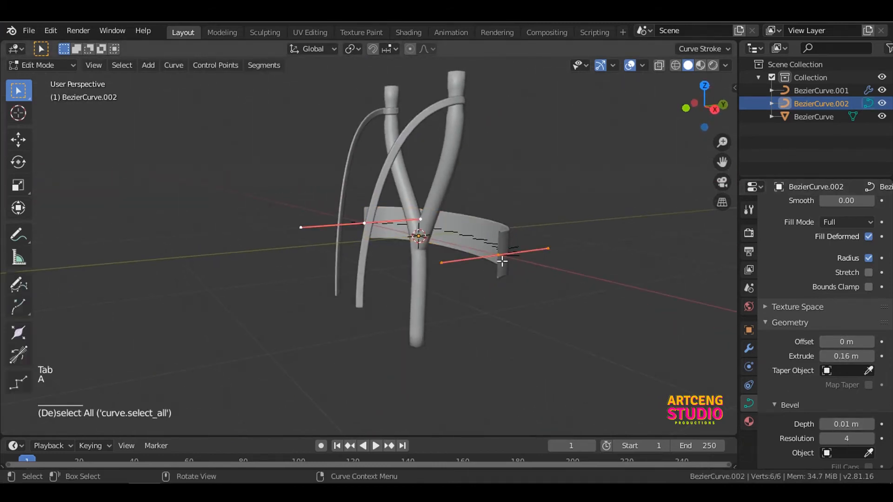
key(r)
right_click(585, 281)
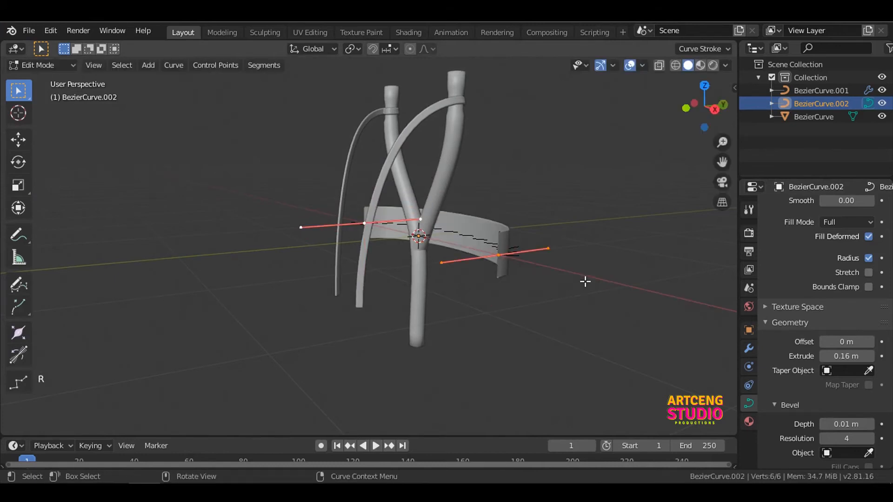
text(r90)
key(Return)
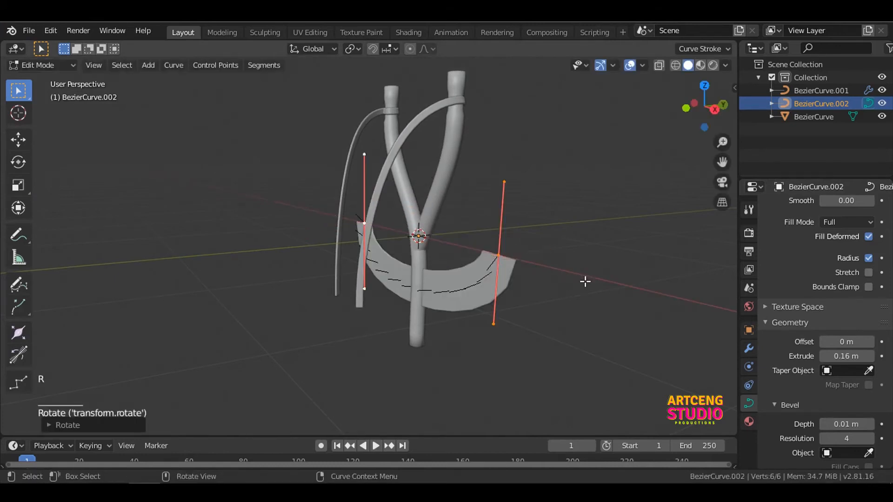
Step: Move the whole pouch curve in negative Y to the free ends of the bands and select its +X end point
middle_drag(583, 281, 447, 293)
key(g)
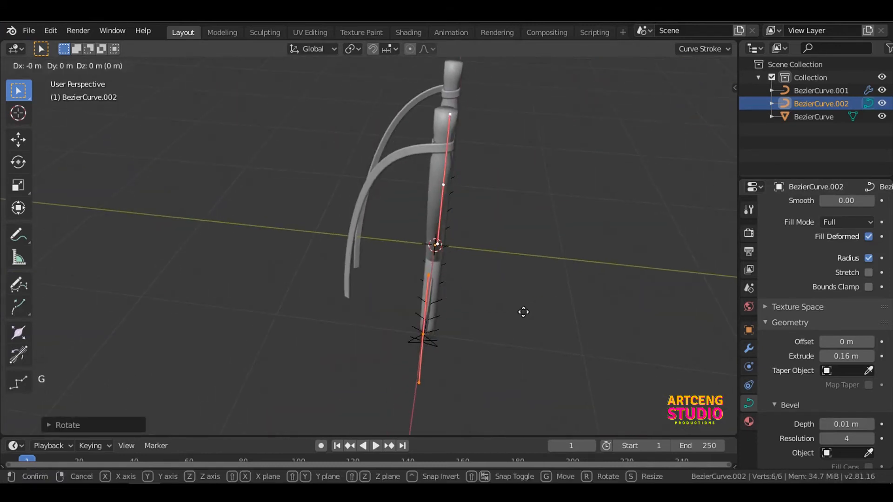
click(440, 309)
middle_drag(319, 327, 458, 302)
click(486, 268)
key(r)
key(z)
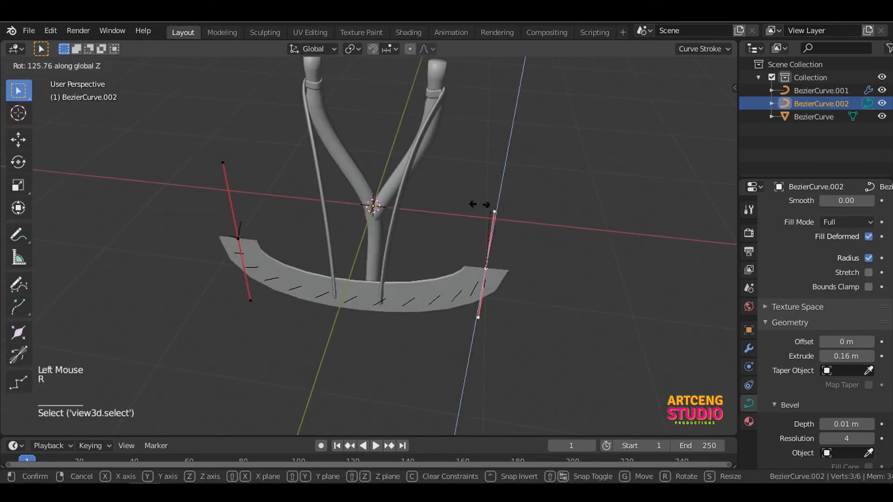
right_click(470, 279)
key(r)
right_click(530, 181)
Step: Rotate the pouch curve's end points about the X axis until the strip forms an upright U-shaped cradle
middle_drag(527, 186, 420, 214)
key(r)
key(x)
click(348, 299)
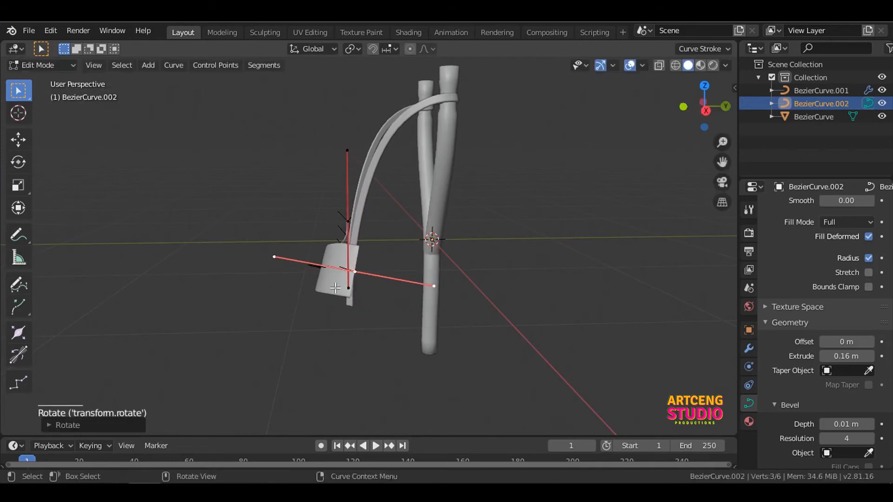
middle_drag(349, 300, 488, 307)
click(351, 309)
key(r)
key(x)
click(430, 305)
middle_drag(430, 305, 425, 219)
click(431, 217)
key(r)
key(x)
click(420, 292)
Step: In the front view, move the pouch's +X end point onto the lower end of the +X band
middle_drag(420, 293, 335, 293)
key(grave)
click(268, 257)
key(g)
click(427, 306)
Step: Move the pouch's -X end point onto the mirrored band's lower end and scale down the handles of both end points
click(246, 244)
key(g)
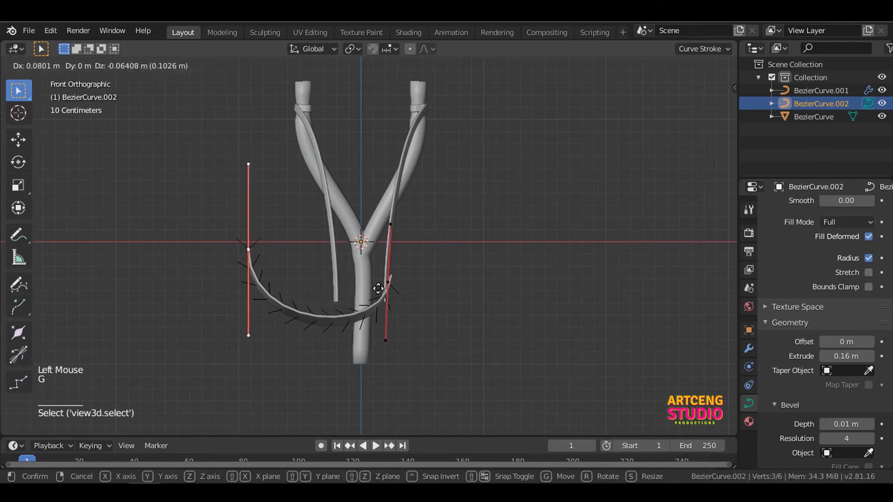
click(458, 316)
key(s)
click(558, 321)
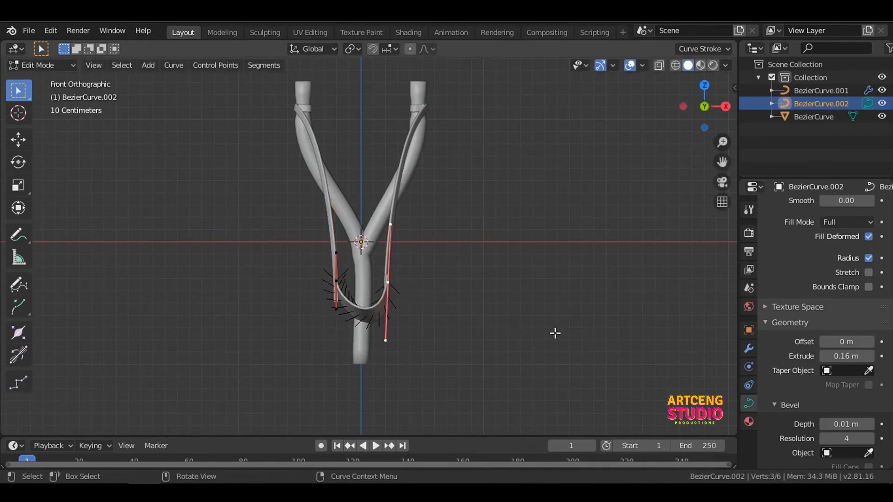
key(s)
click(489, 316)
Step: Lower the pouch's +X end point by about 0.08 m
scroll(480, 309, up, 3)
middle_drag(480, 309, 431, 343)
scroll(350, 332, up, 1)
scroll(349, 332, up, 1)
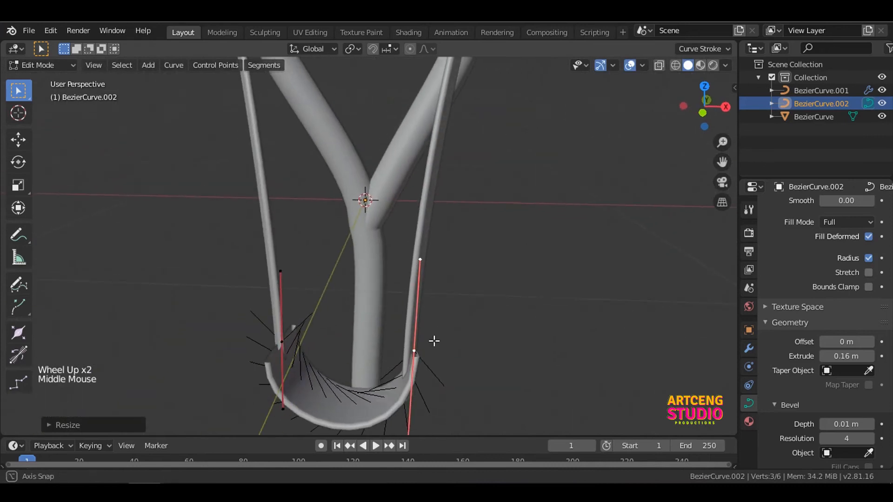
key(g)
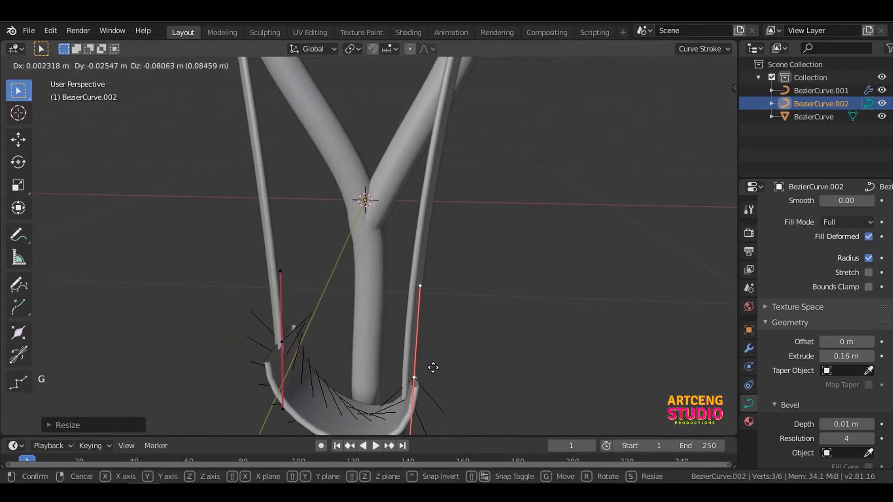
click(439, 365)
Step: In the front view, move the pouch's -X end point outward and down, and scale its handles by about 1.16
click(282, 342)
middle_drag(303, 340, 369, 314)
key(grave)
click(298, 278)
scroll(379, 369, up, 2)
shift+middle_drag(379, 368, 392, 243)
key(g)
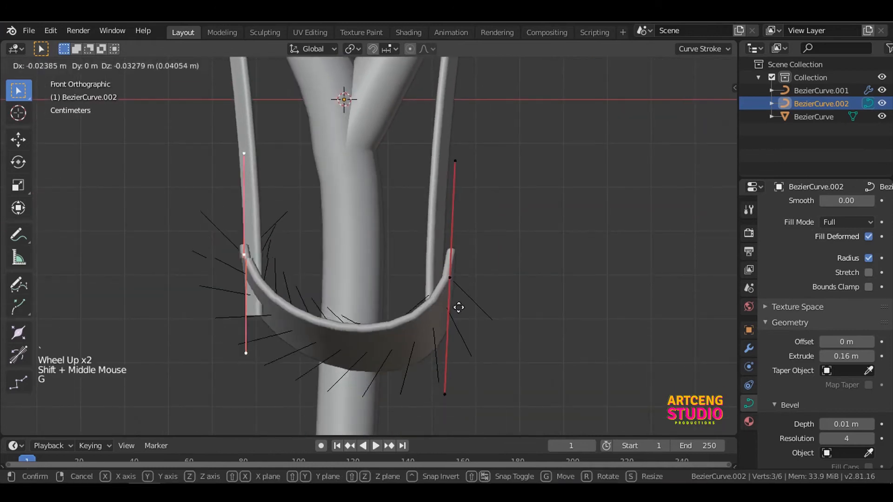
click(245, 372)
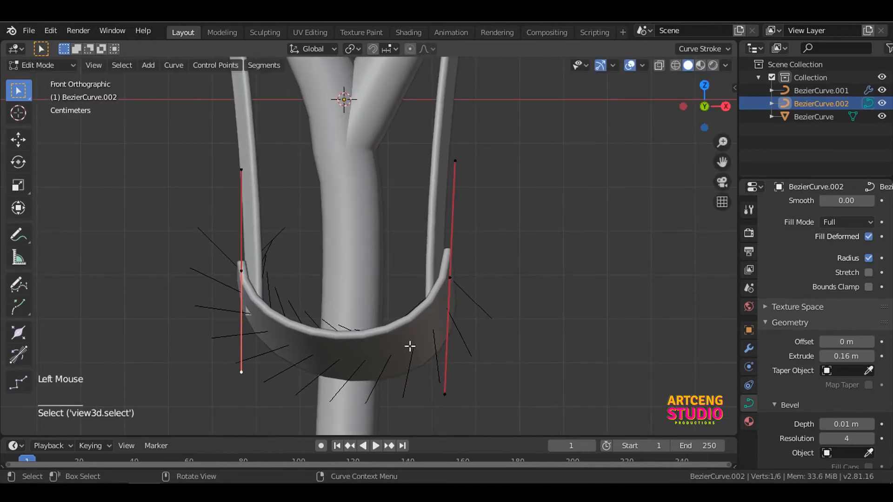
key(s)
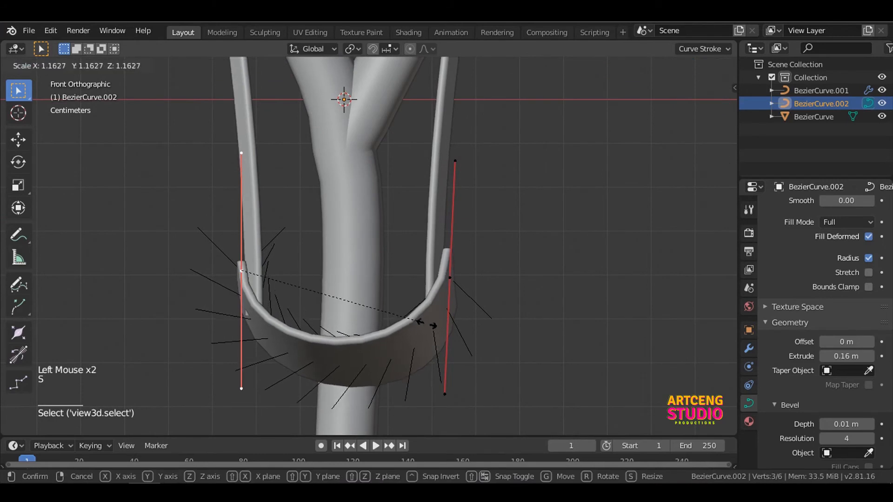
click(427, 324)
Step: In the right side view, rotate one pouch end point to line up with the opposite end, nudge it, and finish editing
middle_drag(426, 325, 314, 279)
key(Tab)
scroll(353, 342, down, 2)
key(Tab)
key(grave)
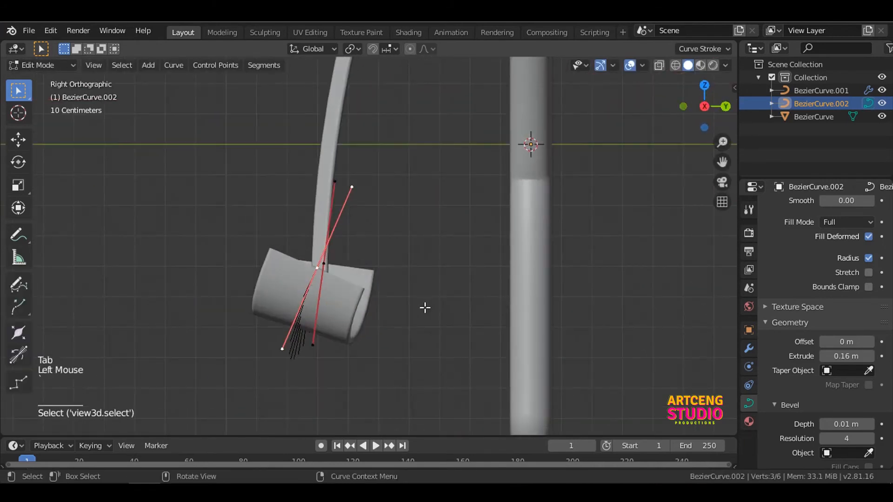
key(r)
click(420, 276)
key(g)
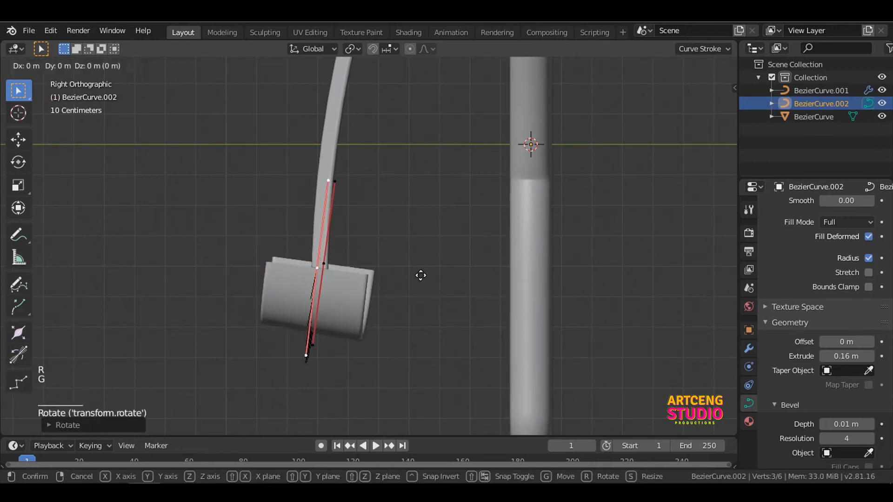
click(427, 271)
middle_drag(426, 271, 412, 293)
scroll(447, 309, down, 1)
scroll(425, 305, down, 2)
key(Tab)
Step: Extrude the band's lower end point about 0.14 m up and outward beside the pouch's edge
click(396, 234)
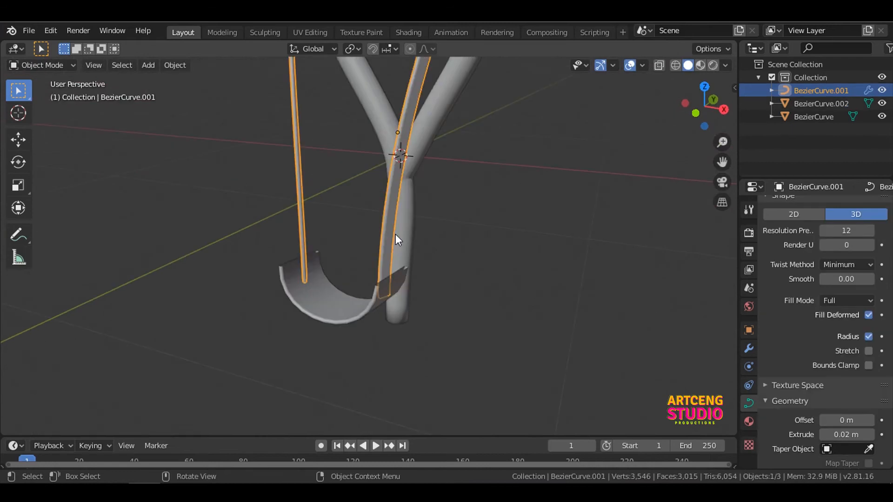
key(Tab)
click(394, 305)
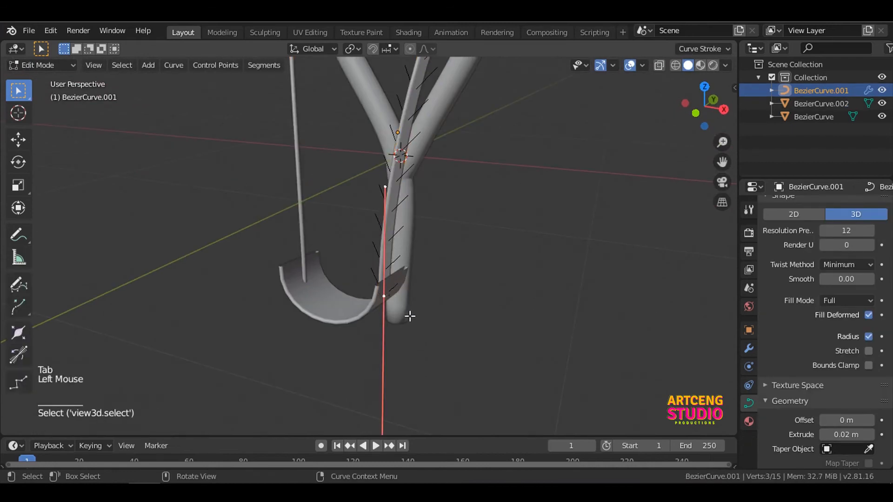
key(e)
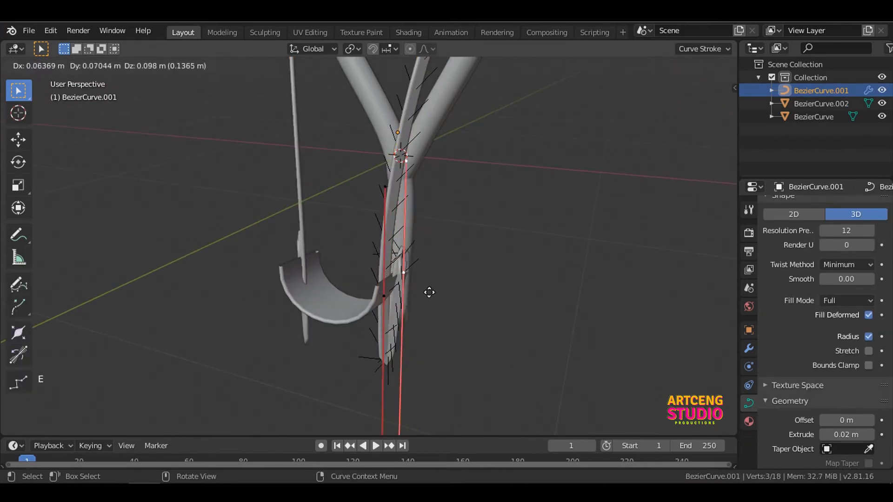
click(432, 295)
Step: In the front view, scale down the handles of the band's extruded end point
key(KP_1)
scroll(375, 271, up, 3)
shift+middle_drag(375, 271, 360, 253)
key(s)
click(361, 253)
scroll(357, 399, down, 5)
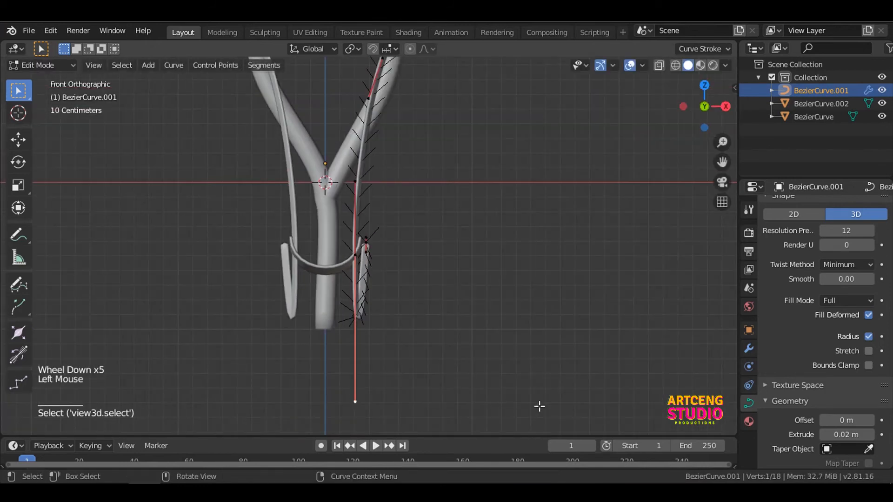
Step: Scale down the handle of the band's lower point, and rotate the band's extruded end point beside the pouch
key(s)
click(382, 247)
scroll(383, 253, up, 6)
click(360, 240)
middle_drag(435, 298, 407, 339)
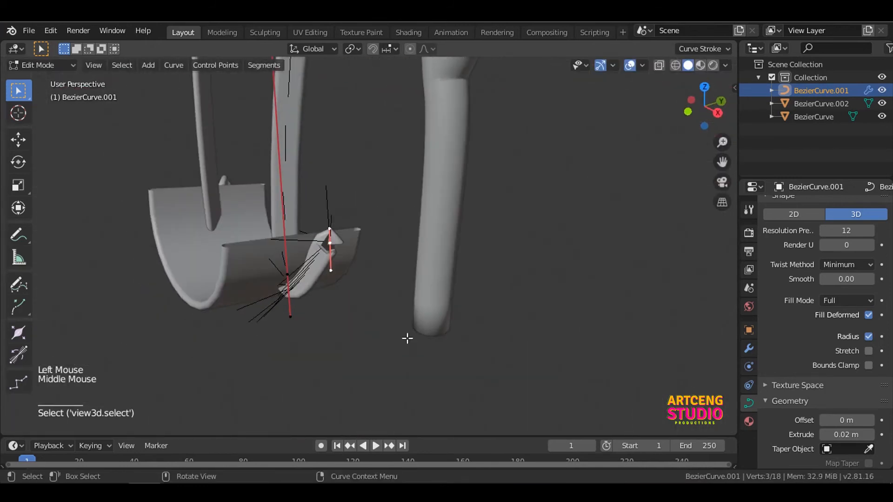
key(r)
click(279, 204)
Step: Move the band's extruded end point closer to the pouch's edge in two adjustments from different viewing angles
middle_drag(279, 205, 425, 325)
key(g)
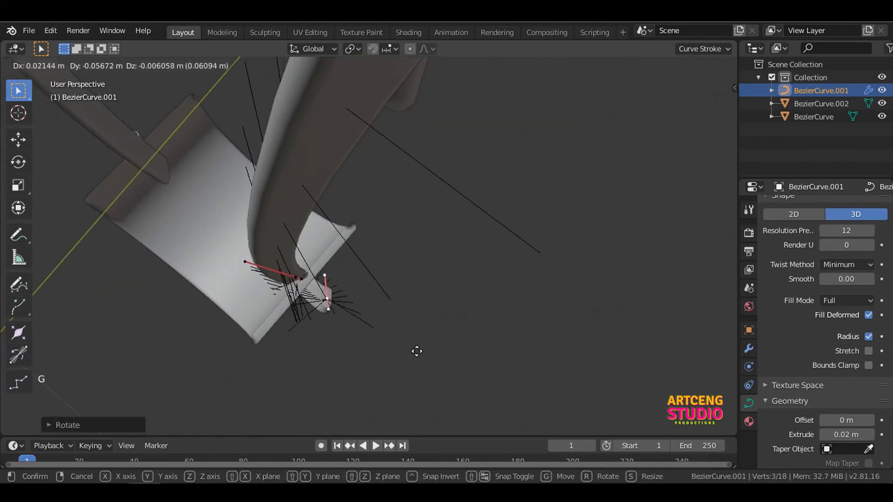
click(351, 297)
middle_drag(350, 296, 337, 277)
key(g)
click(402, 339)
Step: Move the handles near the band's end point to bend the loop around the pouch's edge
click(351, 316)
key(g)
click(413, 326)
middle_drag(413, 327, 344, 301)
click(344, 301)
key(g)
click(386, 351)
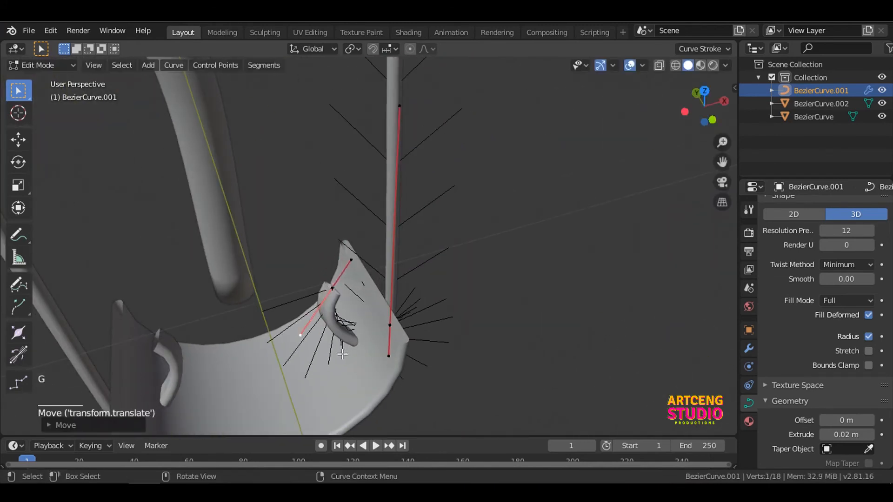
Step: Move the band's end point toward the vertical strap and reposition one of its handles
click(332, 289)
key(g)
click(447, 321)
middle_drag(447, 321, 323, 313)
click(361, 305)
key(g)
click(398, 295)
Step: Move the band's end point again so the loop closes against the vertical strap
scroll(398, 296, down, 9)
scroll(374, 289, up, 8)
scroll(322, 313, up, 3)
click(324, 312)
key(g)
click(410, 319)
Step: In the right side view, move the band's end point into line with the strap and rotate its handles
middle_drag(410, 319, 524, 333)
key(KP_3)
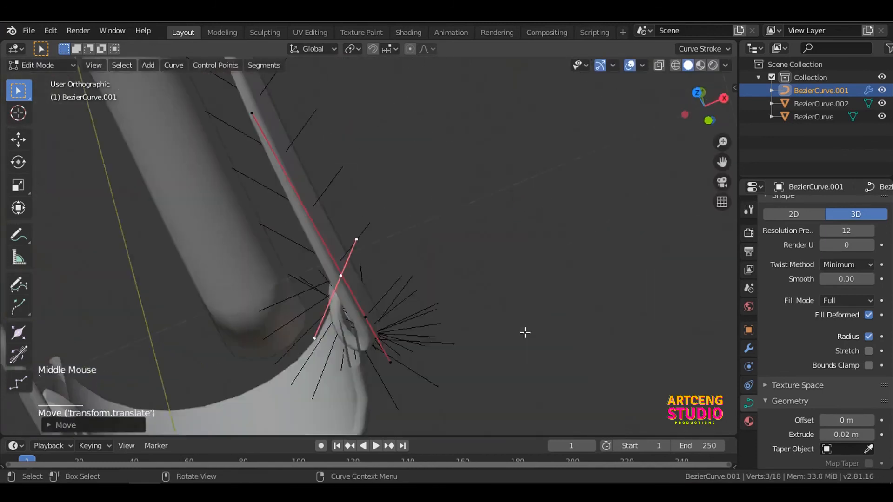
scroll(405, 328, up, 4)
scroll(404, 327, down, 2)
key(g)
click(395, 322)
key(r)
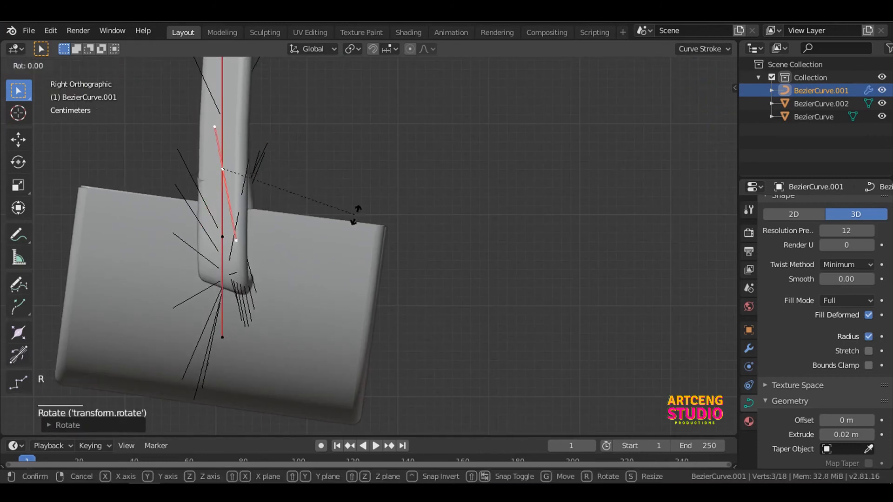
click(349, 233)
Step: Finish editing the band curve, and move the pouch slightly down so it hangs in the band loops
middle_drag(349, 233, 370, 291)
scroll(319, 257, down, 2)
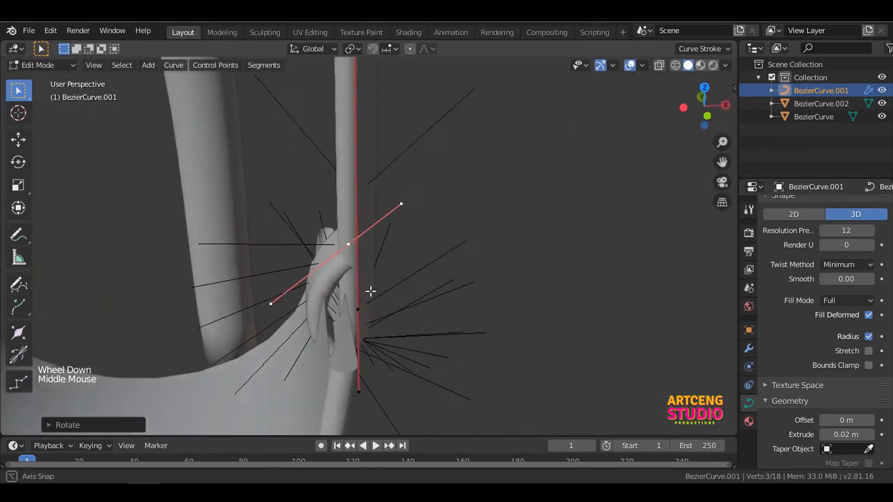
scroll(371, 291, down, 4)
key(Tab)
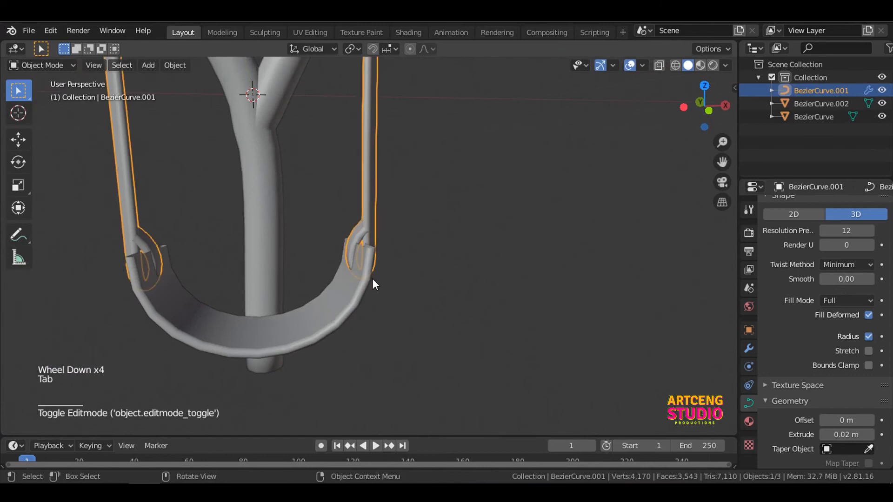
scroll(347, 289, down, 2)
click(346, 289)
scroll(392, 322, up, 2)
key(g)
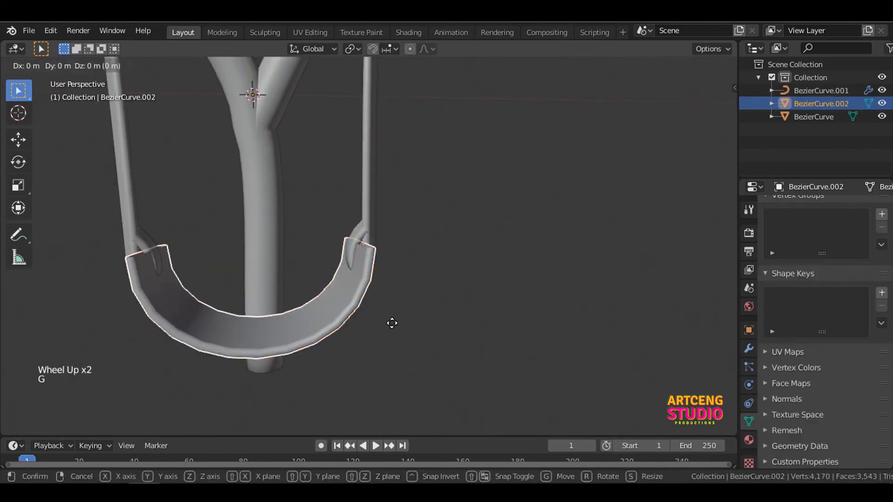
click(348, 316)
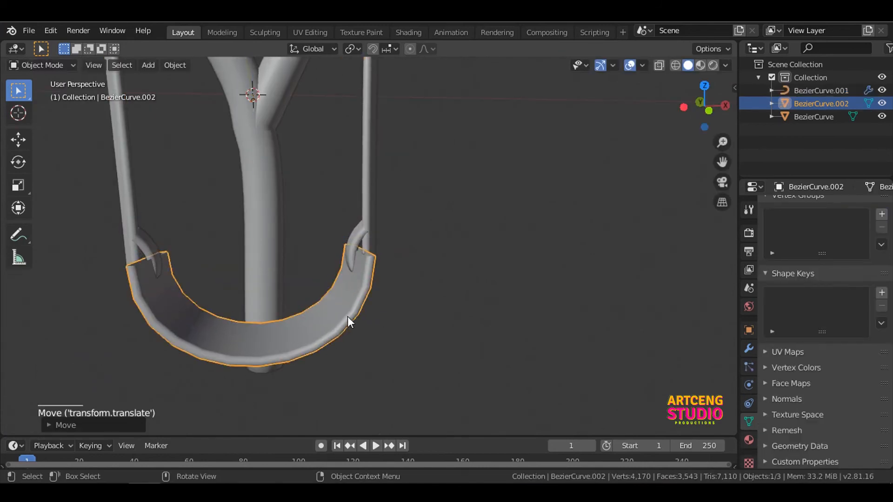
Step: Deselect the pouch, add a camera to the scene, and clear the camera's rotation
scroll(345, 315, down, 8)
shift+middle_drag(345, 314, 222, 336)
click(274, 355)
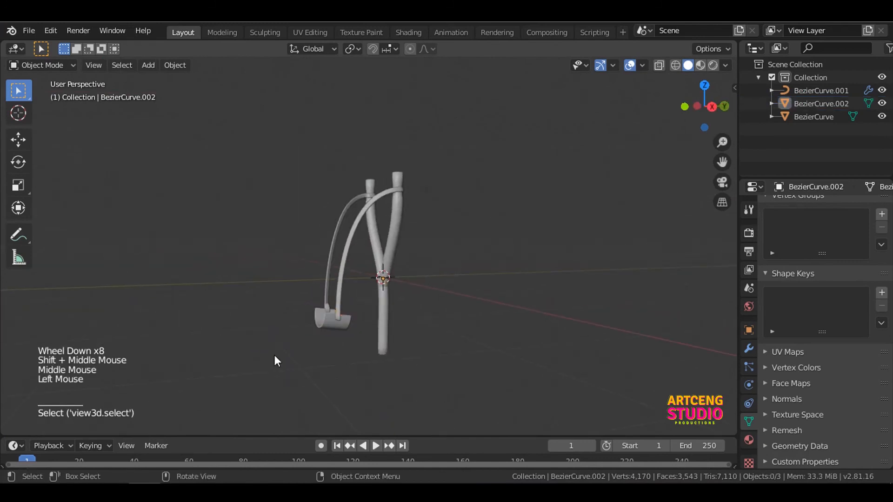
scroll(306, 336, up, 2)
middle_drag(306, 336, 353, 350)
key(shift+a)
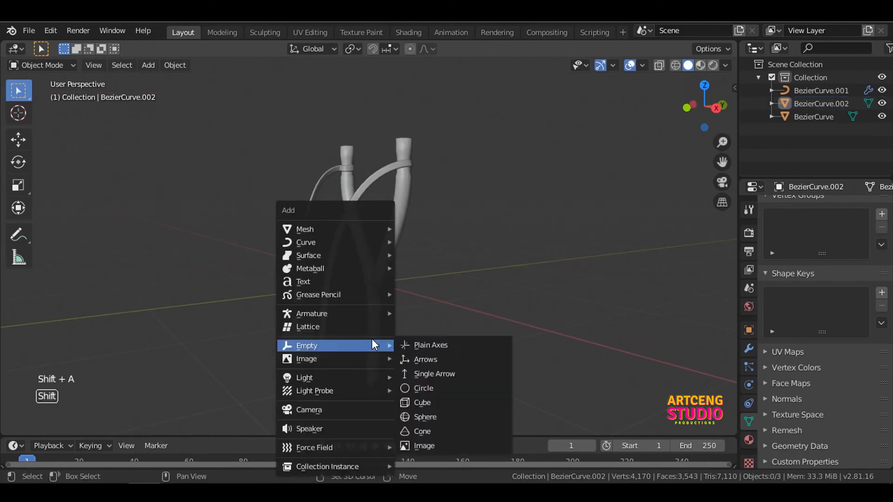
click(339, 411)
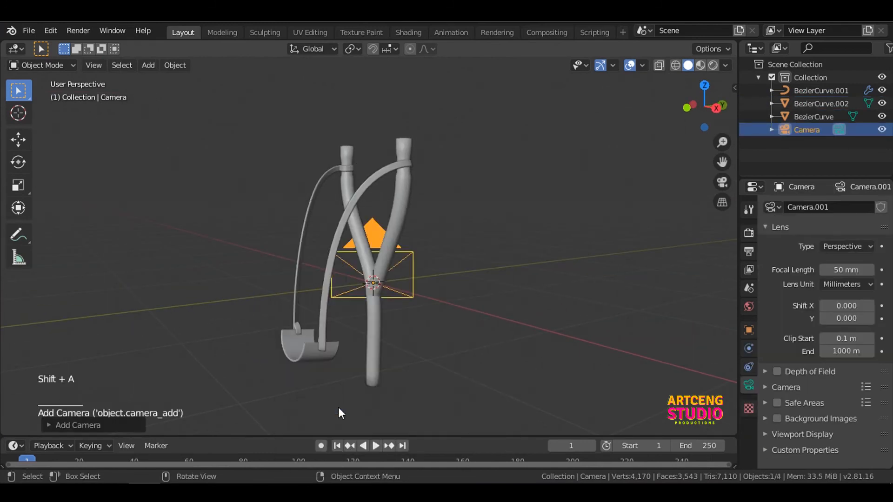
key(alt+r)
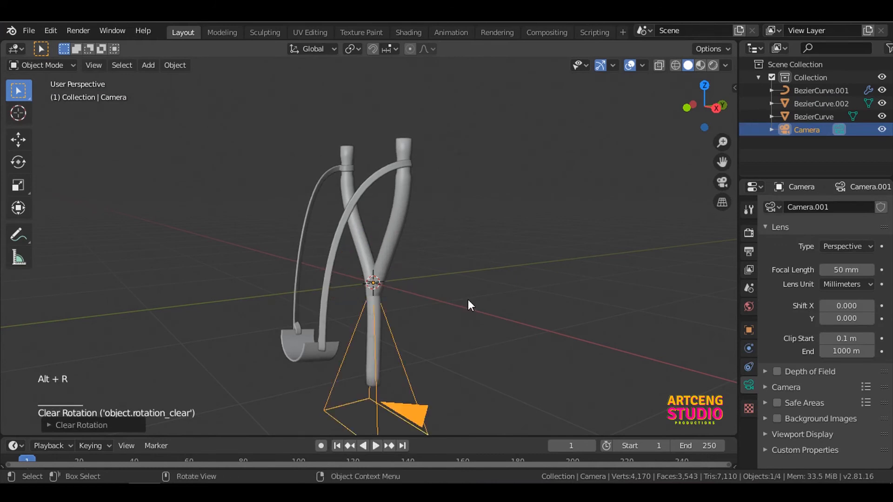
Step: Enlarge the outliner area, turn it into a second 3D viewport, and show the camera view in it
drag(749, 181, 673, 250)
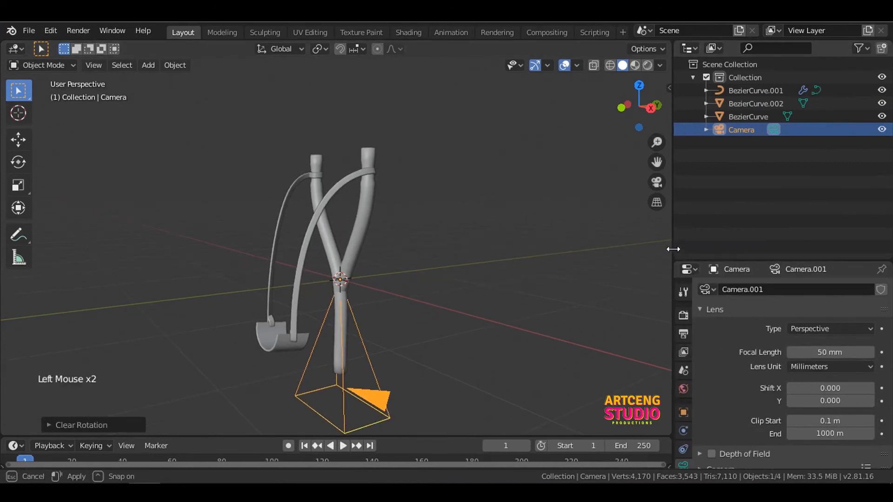
click(689, 49)
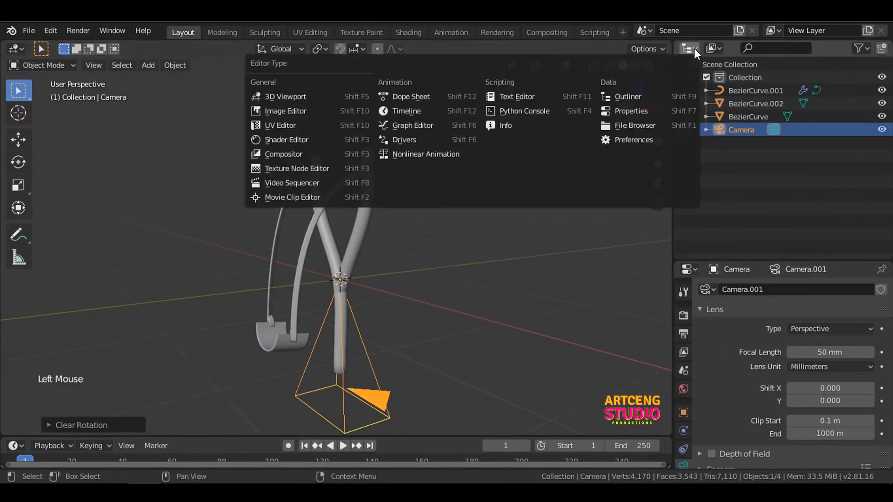
click(332, 97)
key(grave)
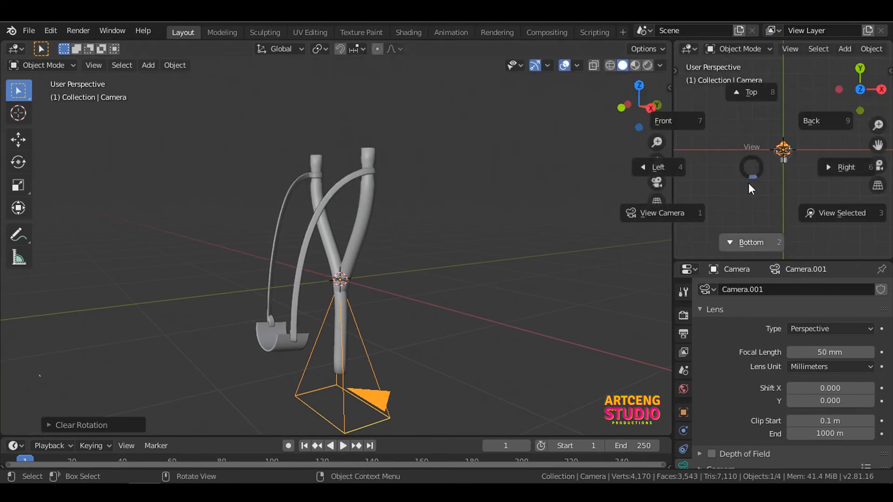
click(703, 215)
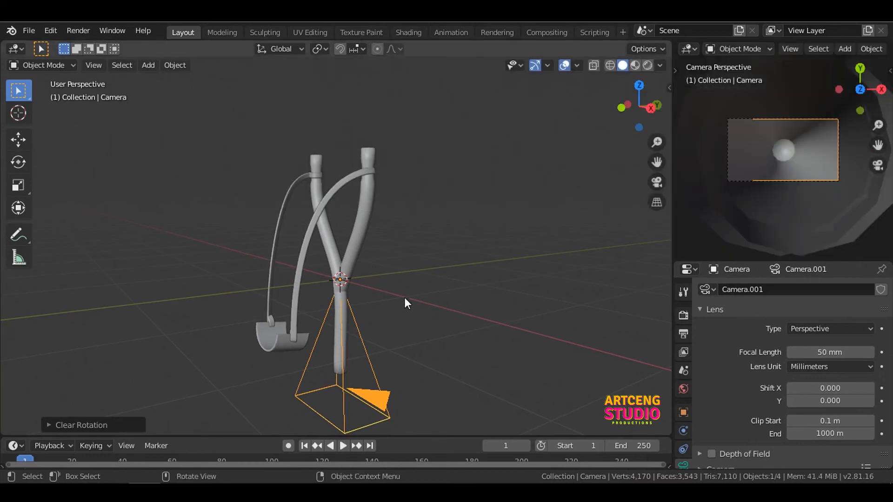
Step: In the right side view, move the camera along -Y away from the slingshot and rotate it to face the model
key(grave)
click(488, 295)
scroll(442, 298, down, 4)
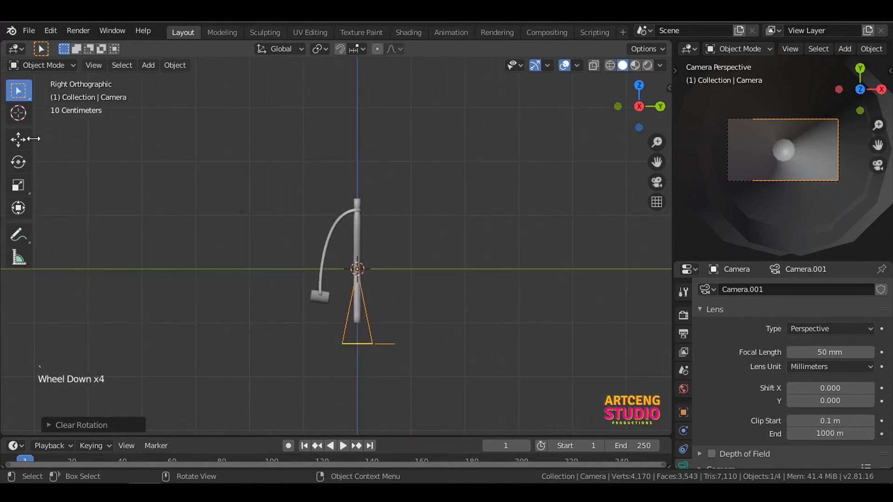
drag(410, 269, 261, 274)
key(r)
click(231, 331)
Step: Raise the camera and pull it farther back along Y to frame the slingshot
drag(208, 216, 208, 173)
drag(257, 226, 258, 225)
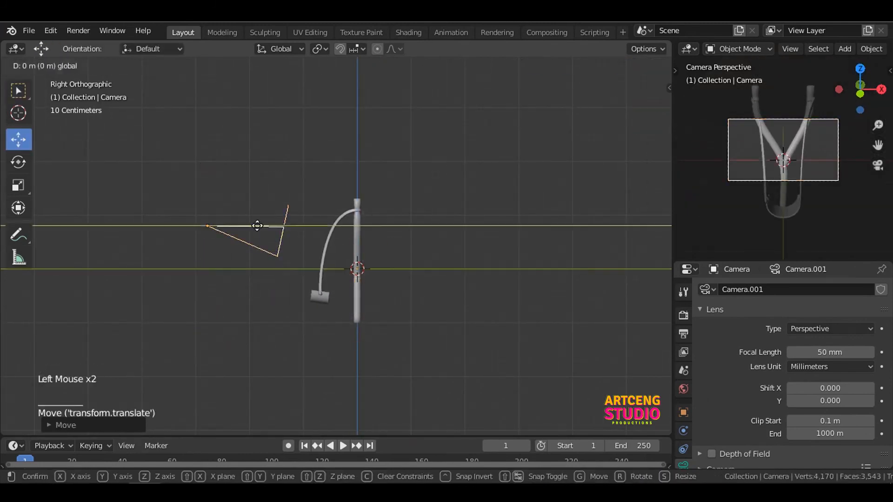
drag(88, 178, 88, 166)
Step: Set the render resolution to 720 × 720 px and move the camera closer to the slingshot along Y
click(683, 334)
click(839, 305)
text(720)
key(Return)
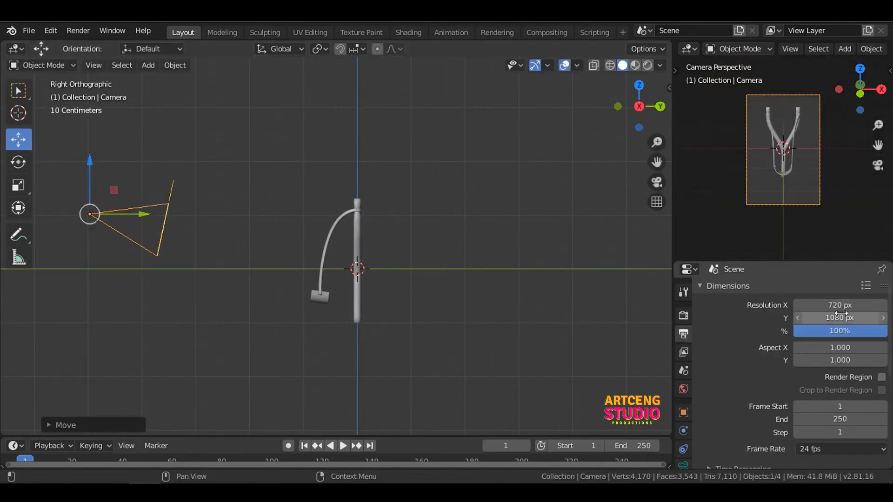
click(840, 317)
text(720)
key(Return)
drag(144, 214, 188, 215)
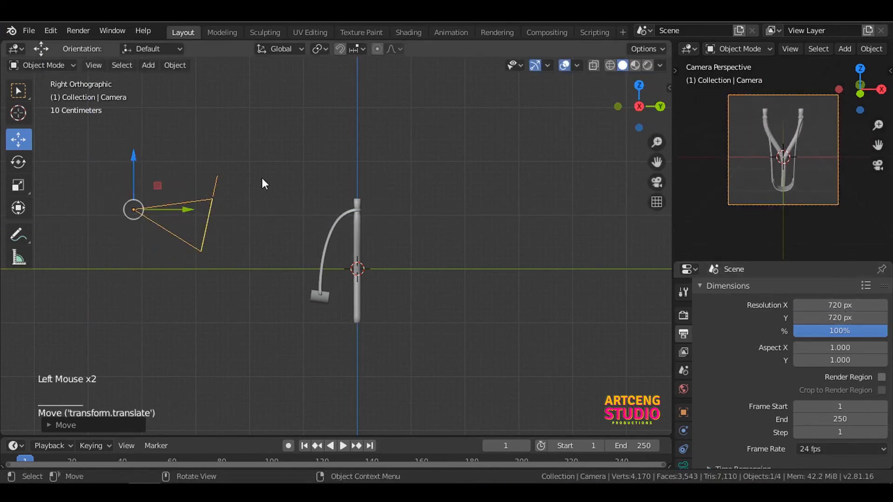
Step: Add an area light at the origin and scale it up
key(shift+a)
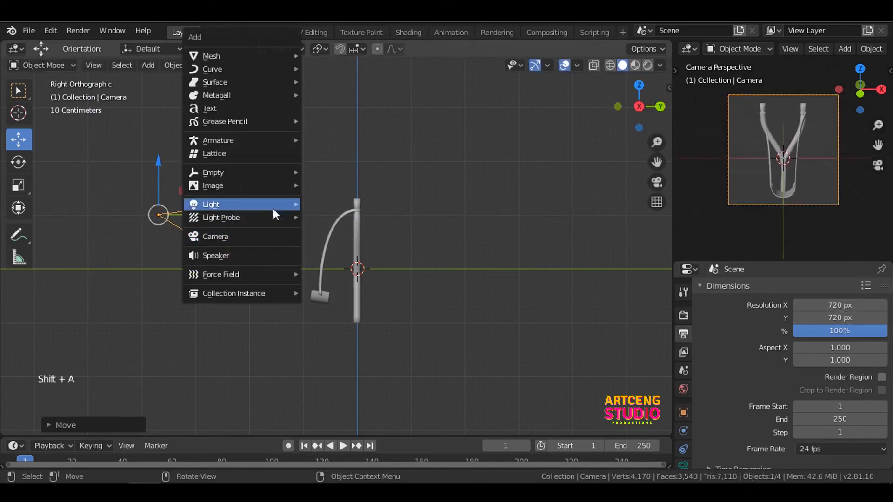
mouse_move(274, 213)
click(334, 247)
key(s)
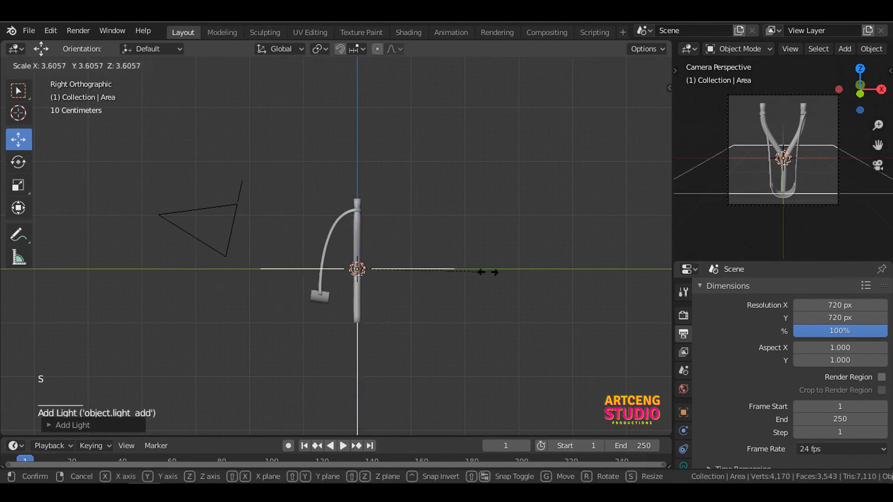
click(454, 271)
scroll(418, 275, down, 4)
middle_drag(387, 280, 485, 330)
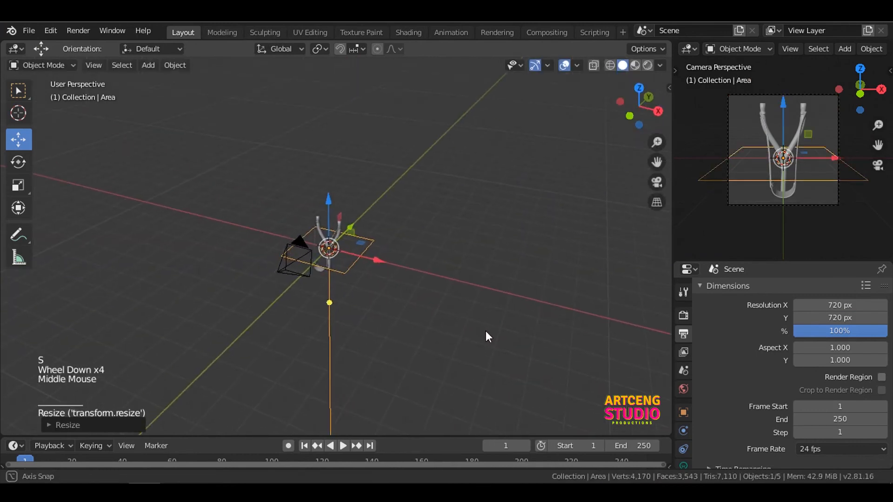
Step: Switch the camera viewport to rendered shading and set the area light's power to 1000 W
key(z)
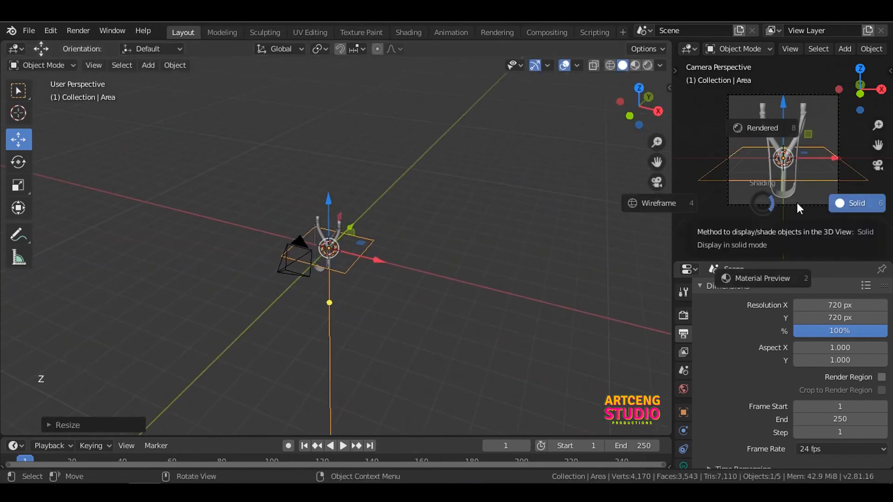
click(775, 133)
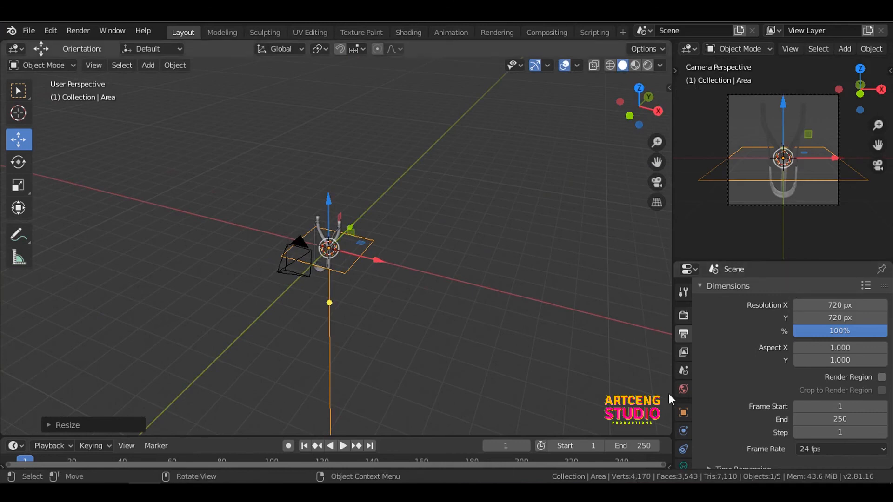
scroll(685, 440, down, 2)
click(683, 430)
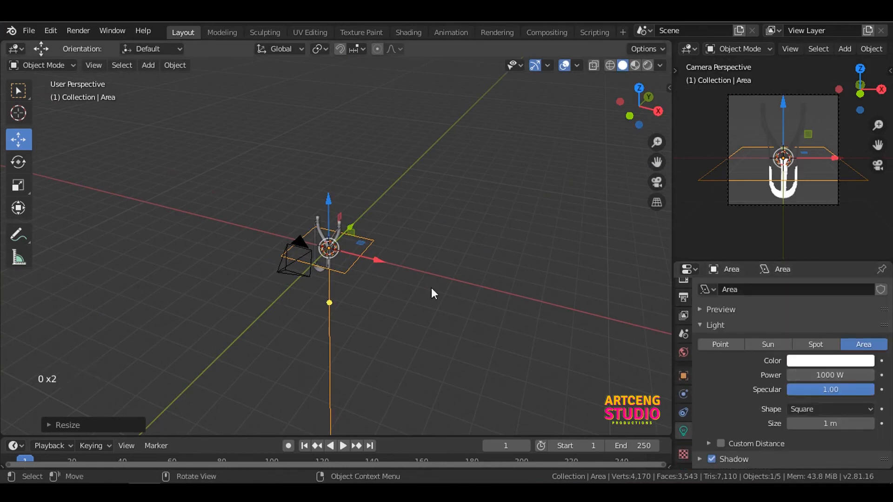
Step: In the top view, move the area light to the +X side behind the camera, and rotate it toward the slingshot
key(KP_7)
drag(371, 236, 445, 236)
drag(397, 185, 397, 310)
middle_drag(489, 338, 525, 336)
key(r)
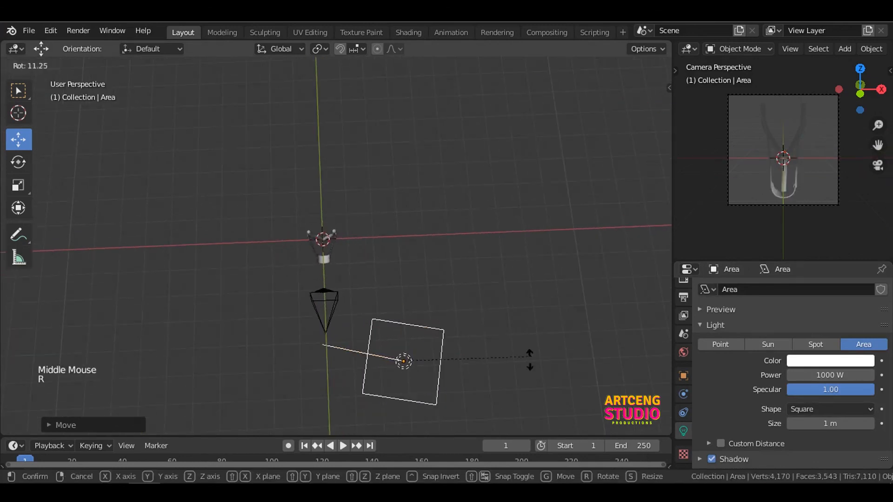
click(419, 358)
mouse_move(419, 358)
middle_down()
mouse_move(393, 339)
mouse_move(418, 369)
middle_up()
key(r)
click(517, 321)
Step: Rotate the area light in the front view so it tilts toward the slingshot
middle_drag(517, 321, 493, 199)
key(grave)
click(448, 174)
key(grave)
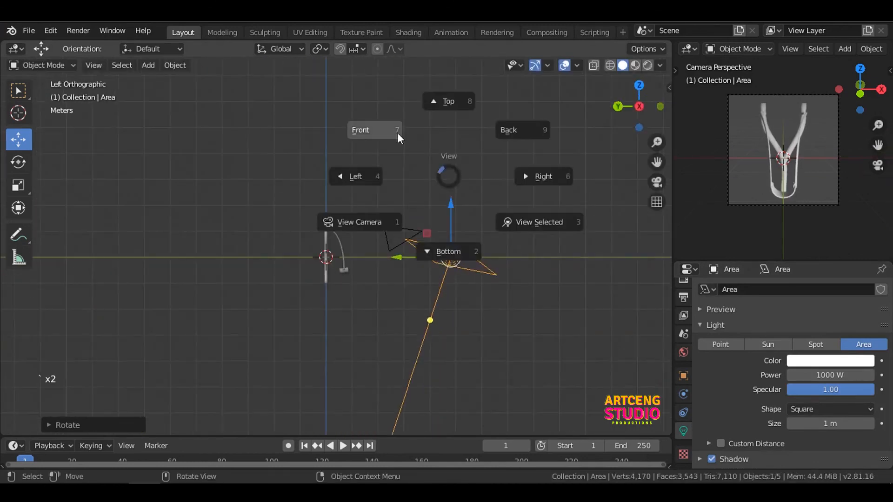
click(399, 135)
key(r)
click(498, 238)
Step: In the top view, rotate the area light about Z to aim at the slingshot and move it farther along -Y
alt+middle_drag(484, 205, 466, 242)
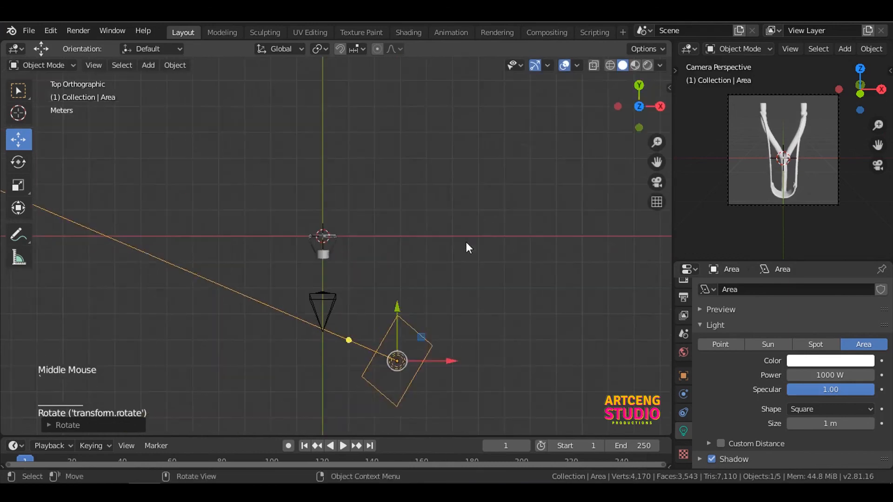
key(r)
key(z)
click(457, 348)
drag(396, 308, 398, 347)
Step: Duplicate the area light, move the copy to the -X side, rotate it about Z toward the slingshot, and shift it along Y
scroll(398, 347, down, 1)
key(shift+d)
right_click(437, 374)
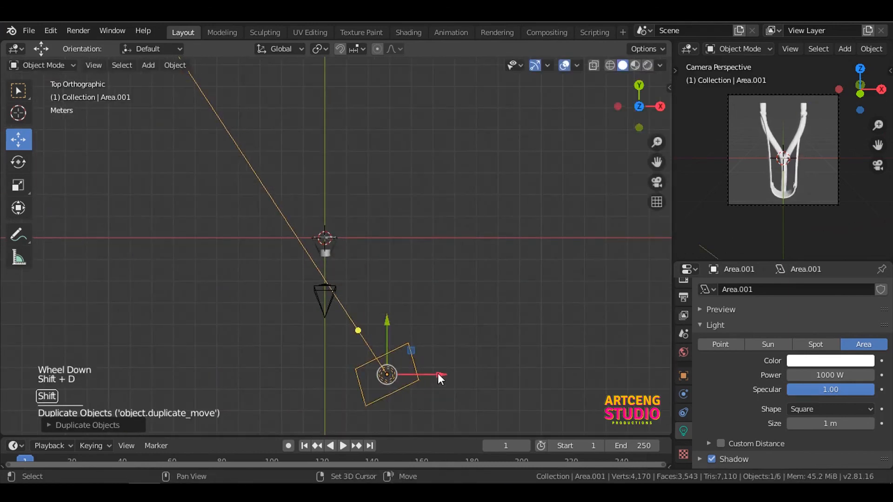
drag(437, 374, 301, 375)
key(r)
key(z)
click(285, 197)
drag(253, 322, 225, 101)
Step: Set the duplicated area light's power to 500 W, and lower it to 300 W
click(830, 375)
text(500)
key(Return)
click(819, 375)
text(300)
key(Return)
Step: Duplicate the light as a back light behind the slingshot, rotate it about Z toward the model, and set its power to 1000 W
key(shift+d)
right_click(313, 276)
key(r)
key(z)
click(112, 358)
click(824, 375)
text(1000)
key(Return)
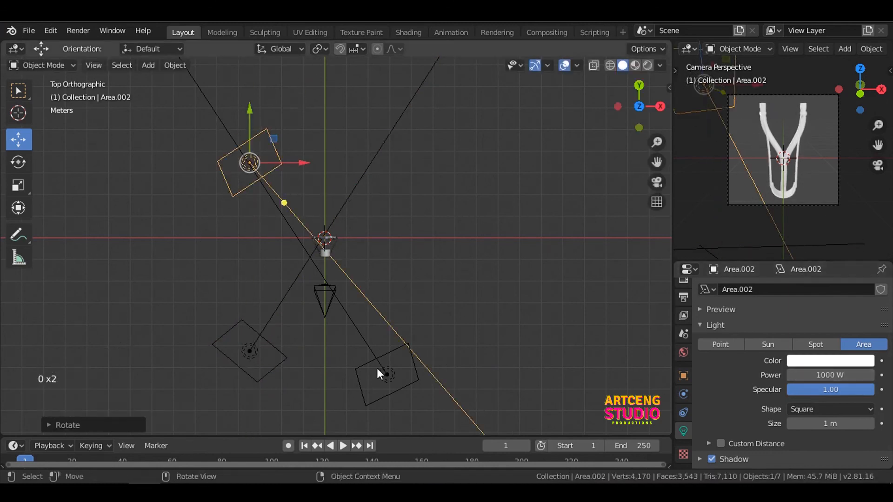
Step: Set the power of the original area light on the +X side to 800 W
click(384, 374)
click(826, 375)
text(800)
key(Return)
Step: Set the world background color to dark blue with hue 0.633 and saturation 0.538, and render the image
key(grave)
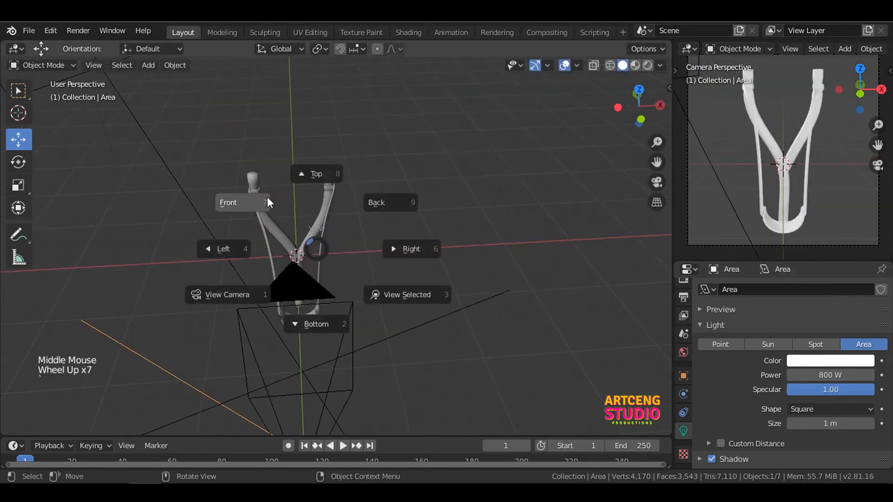
click(256, 203)
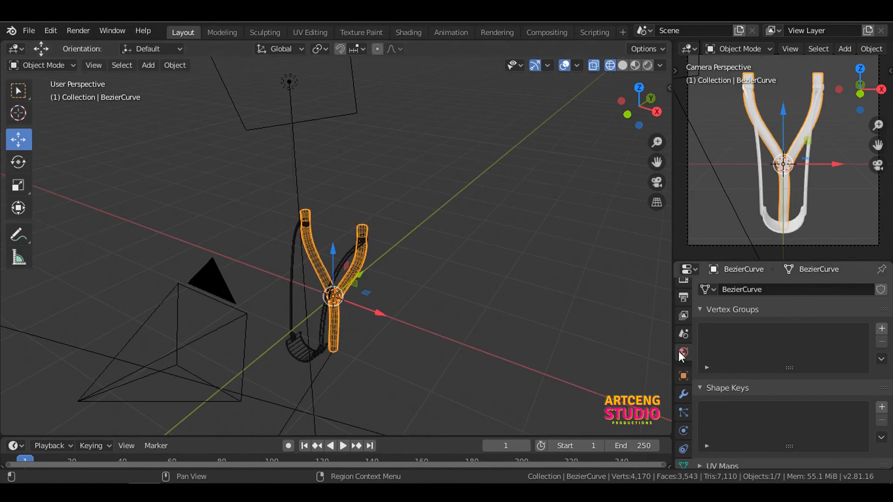
click(683, 352)
click(816, 376)
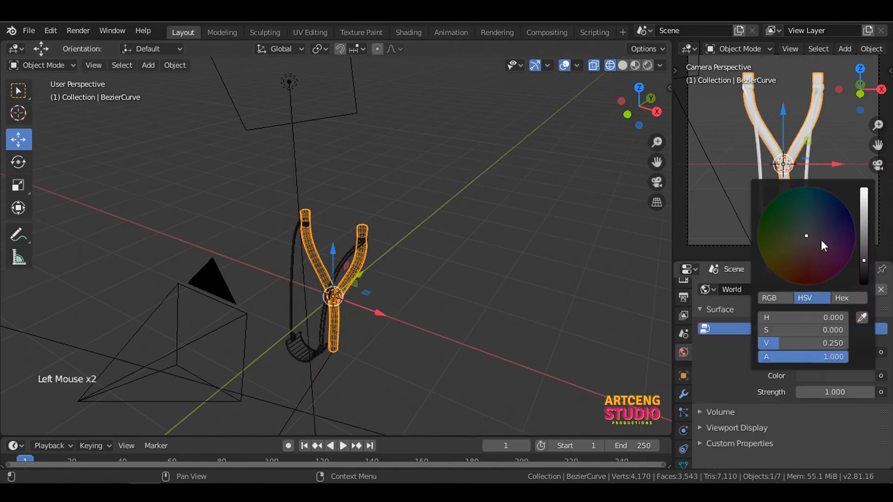
click(822, 219)
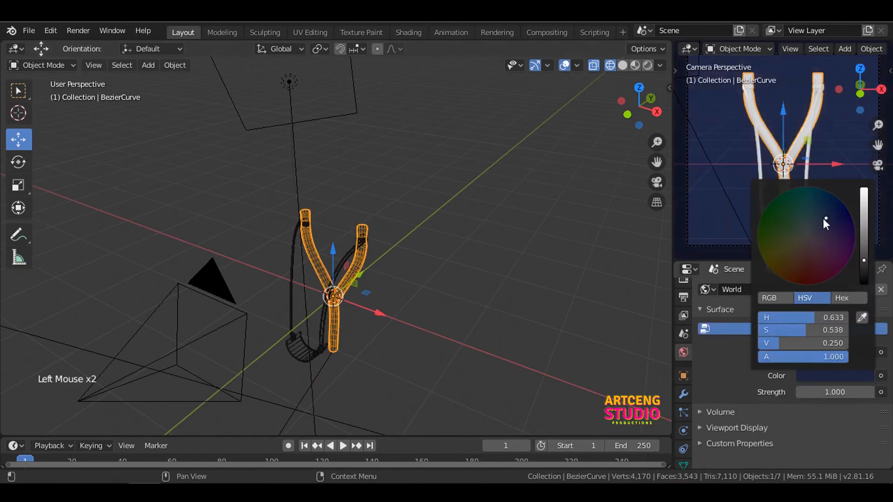
click(87, 30)
click(85, 44)
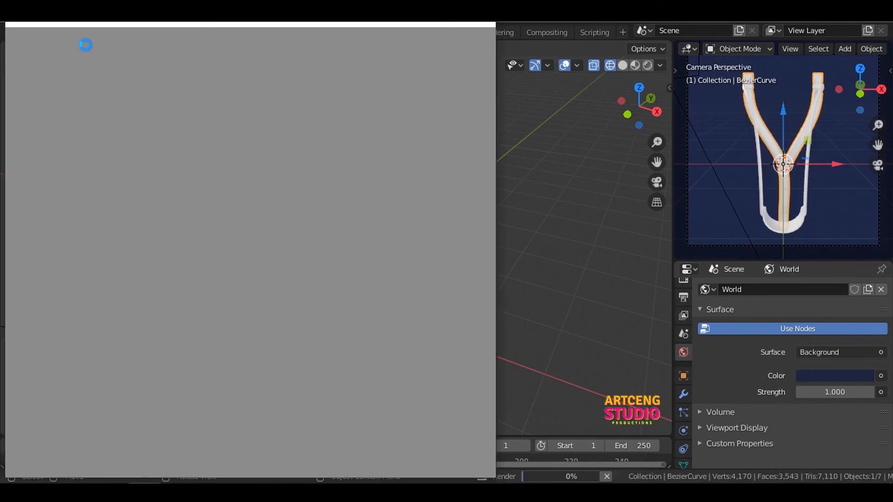